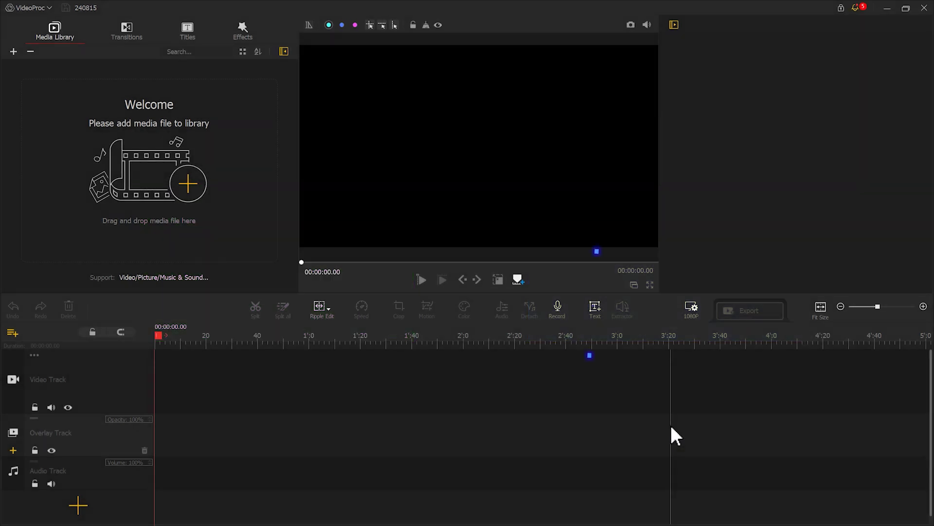
- Add a title clip and clear its 'Text Here' placeholder text
left_click(596, 308)
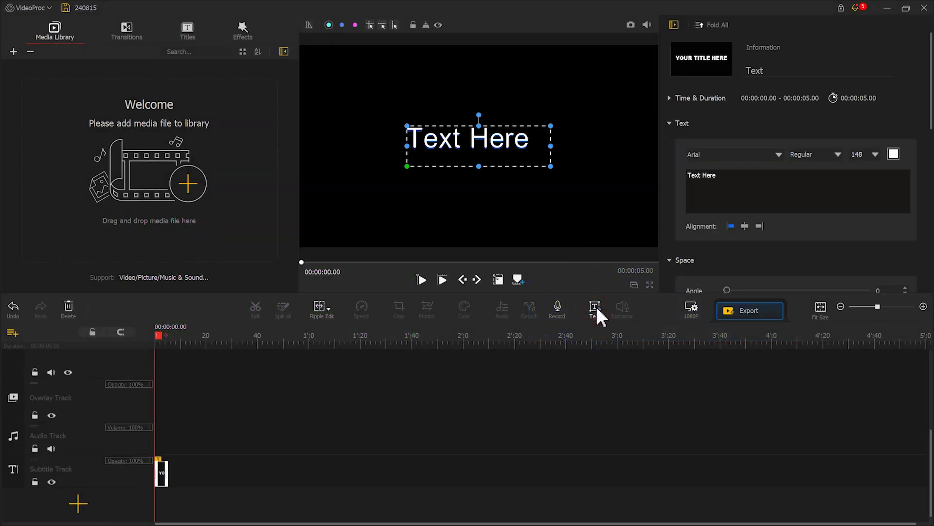
left_click_drag(720, 176, 685, 179)
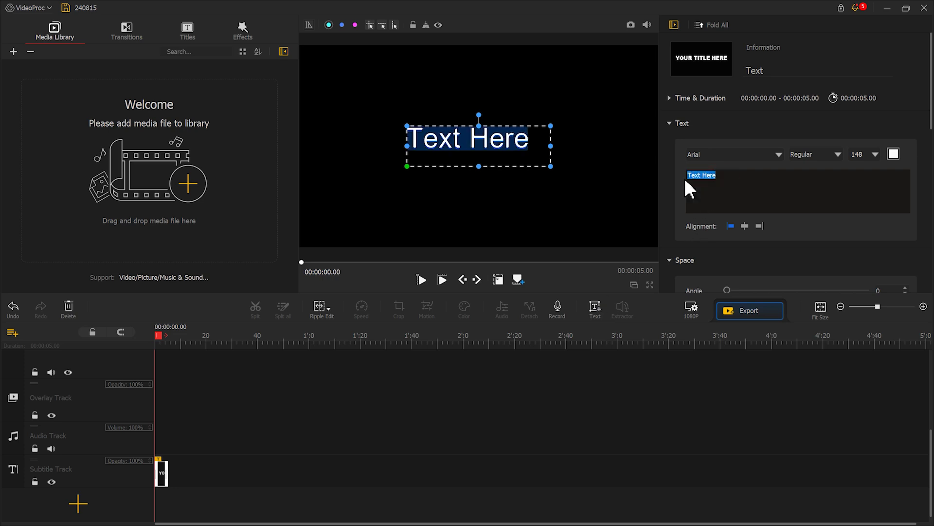
key("BackSpace")
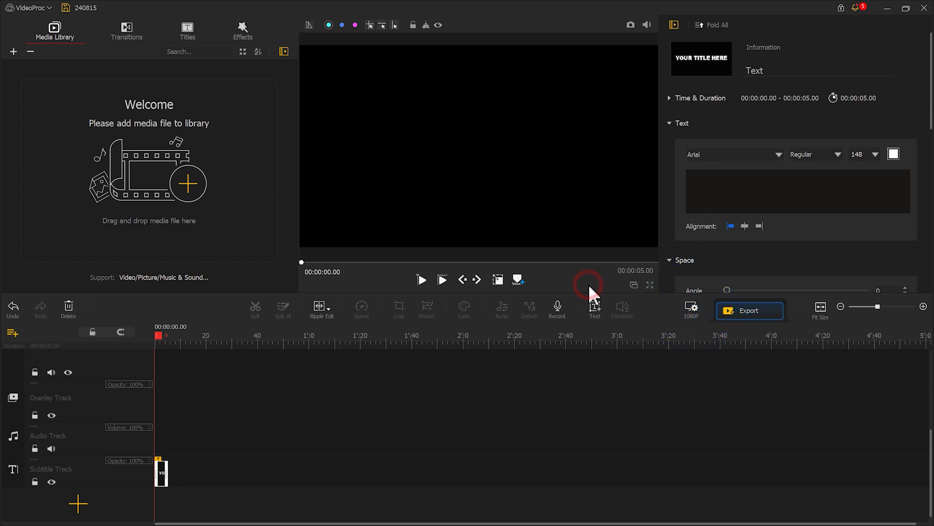
- Set the 1080P project background to a custom bright green and save a snapshot of it
left_click(690, 311)
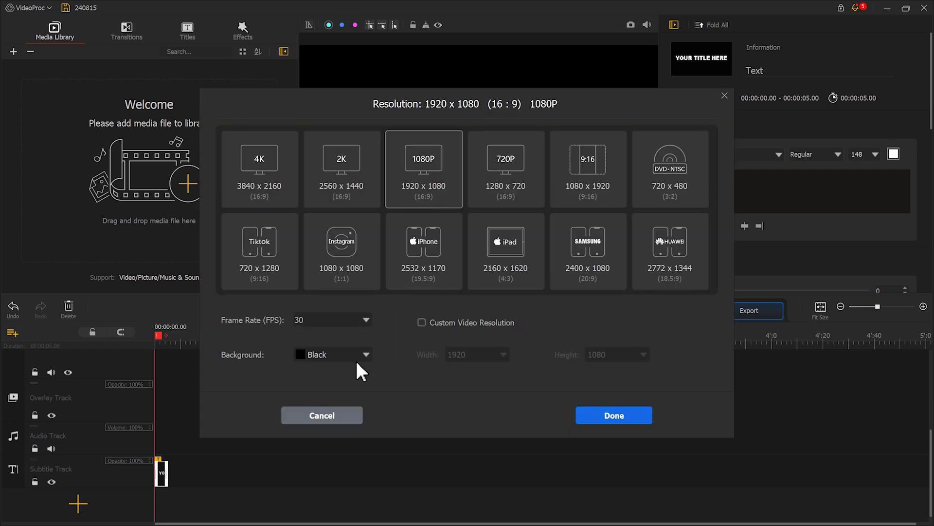
left_click(340, 357)
left_click(333, 366)
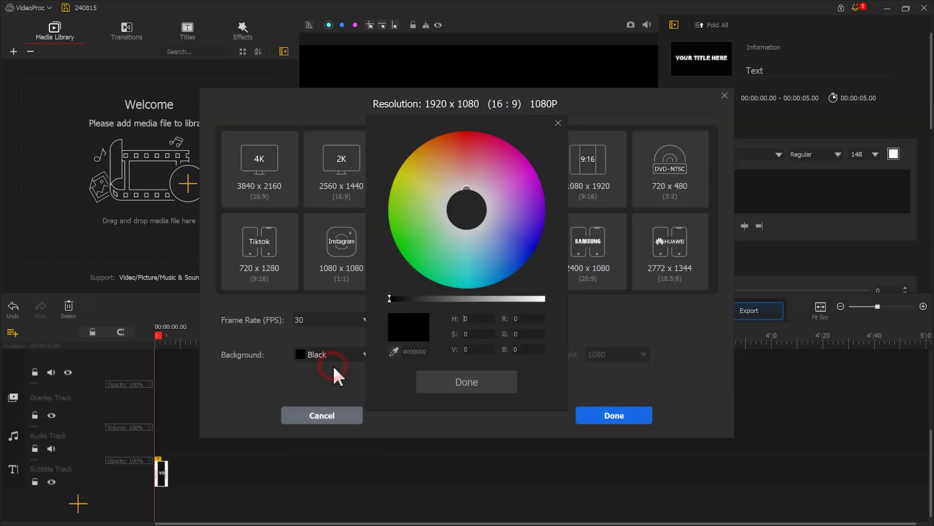
left_click_drag(423, 242, 410, 255)
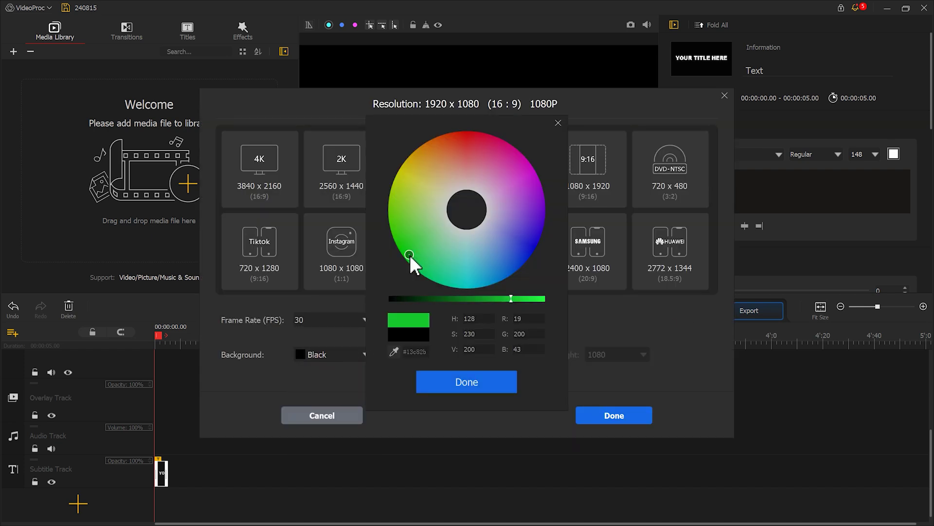
left_click(532, 298)
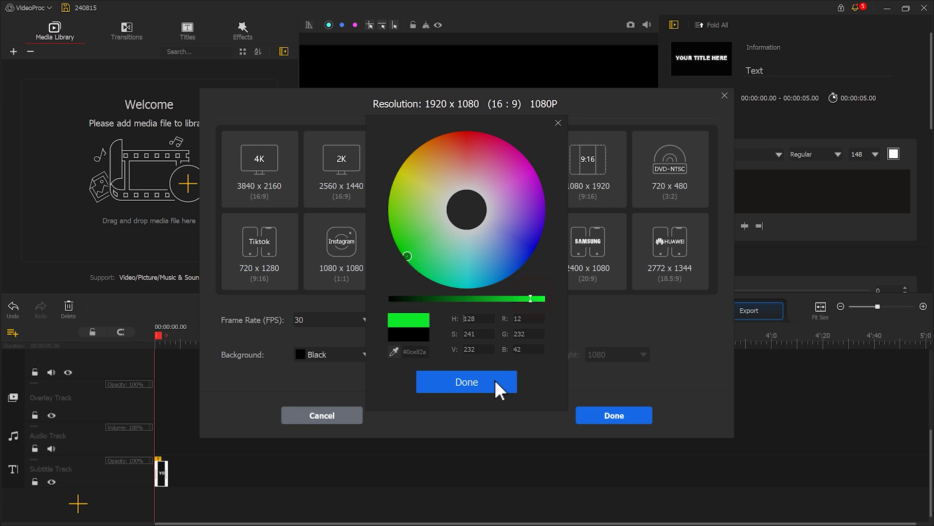
left_click(494, 380)
left_click(612, 417)
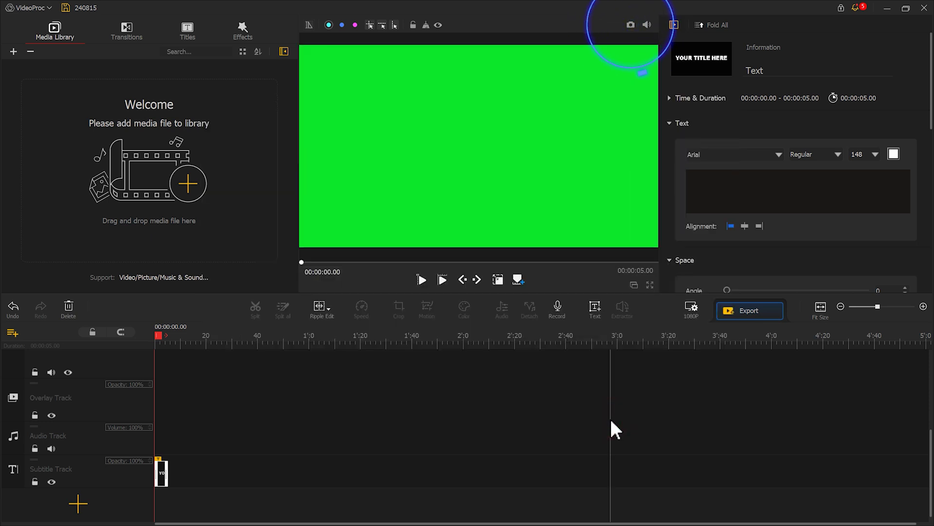
left_click(631, 24)
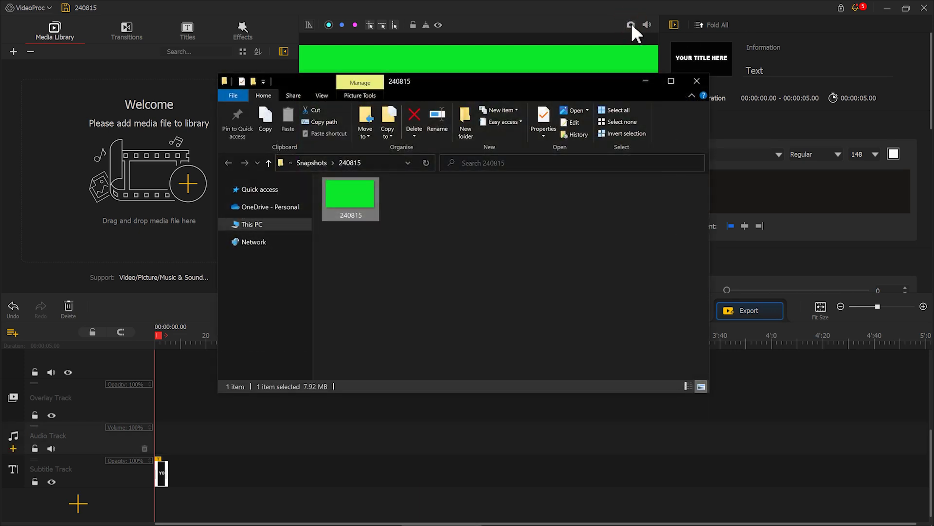
left_click(756, 257)
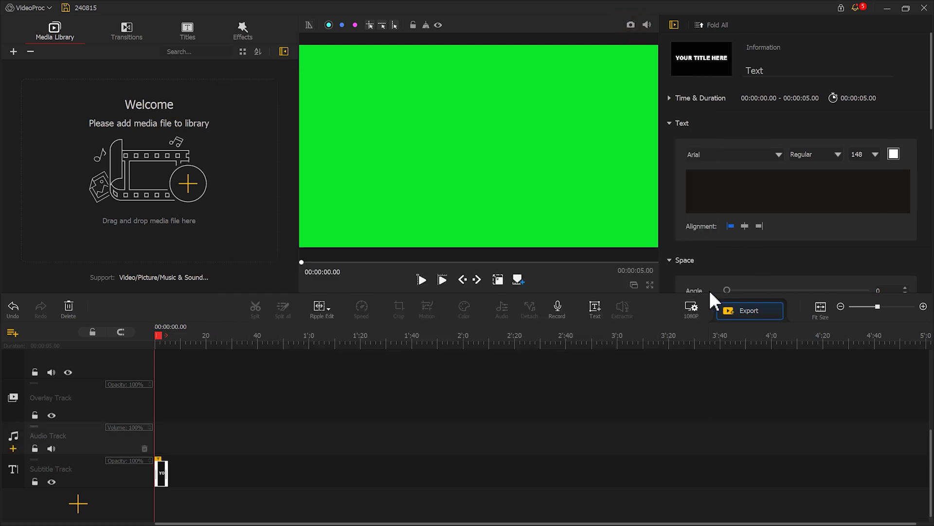
- Change the background to a custom blue, snapshot it as 240815_0, and select both snapshots
left_click(693, 310)
left_click(349, 353)
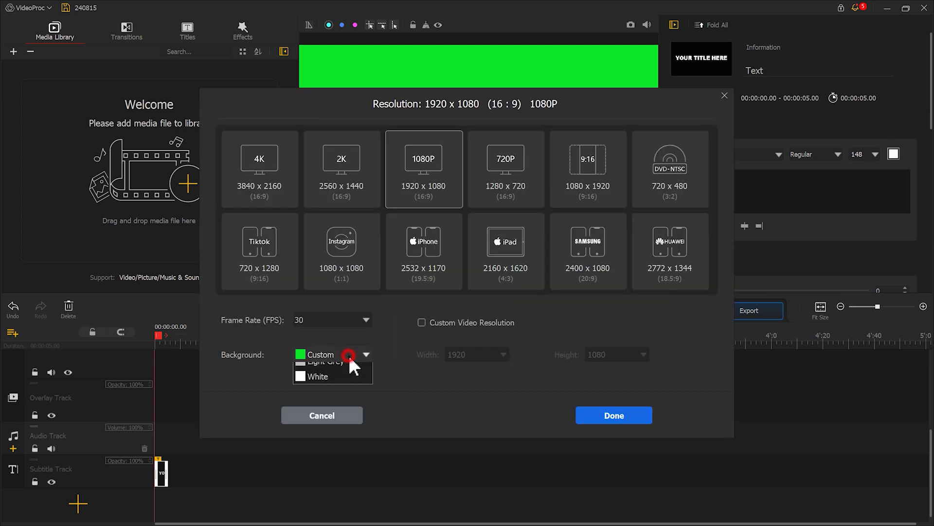
left_click(328, 367)
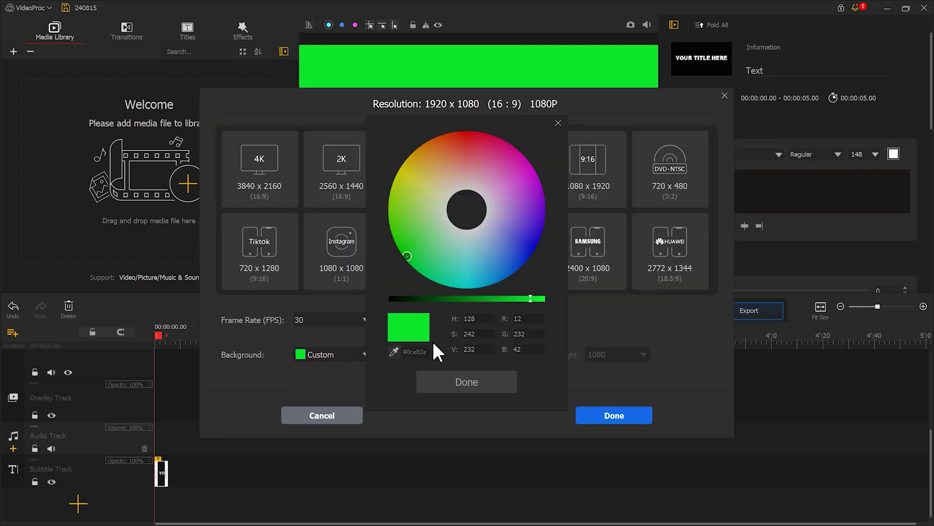
left_click(516, 262)
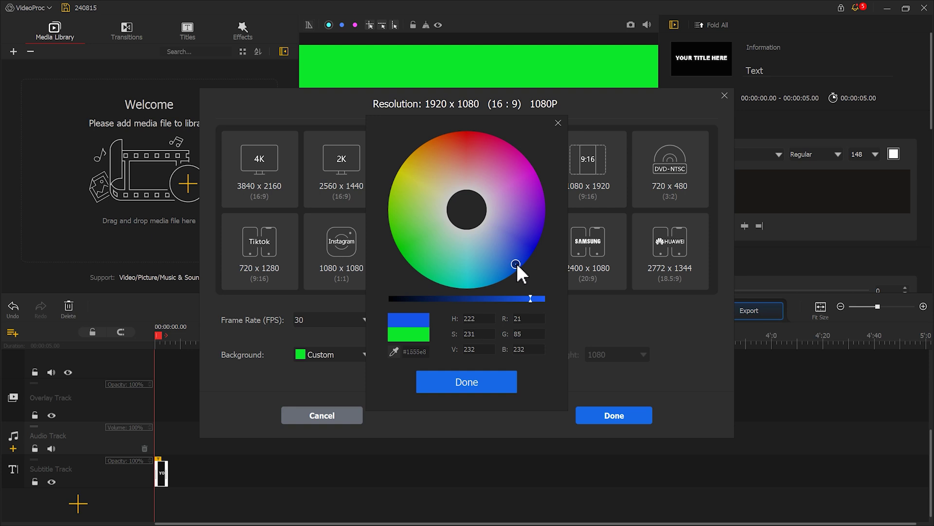
left_click(537, 298)
left_click(496, 382)
left_click(613, 415)
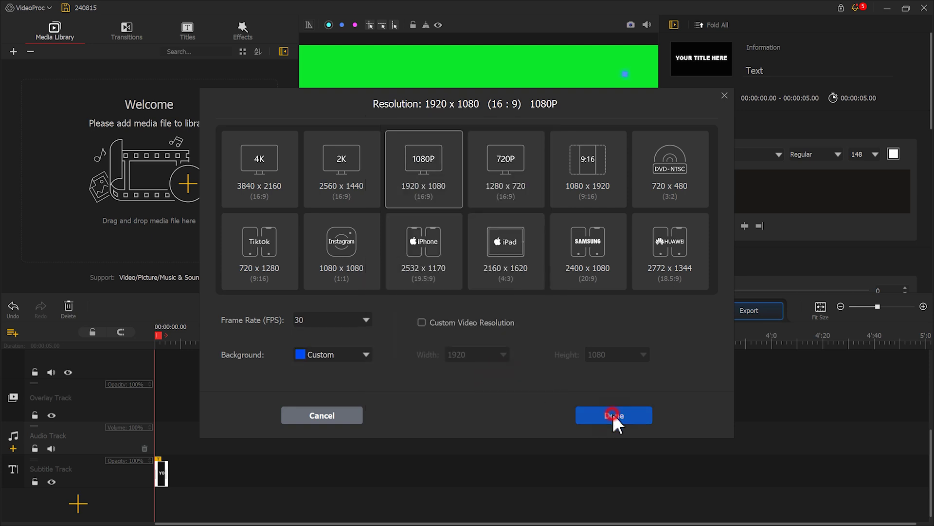
left_click(630, 24)
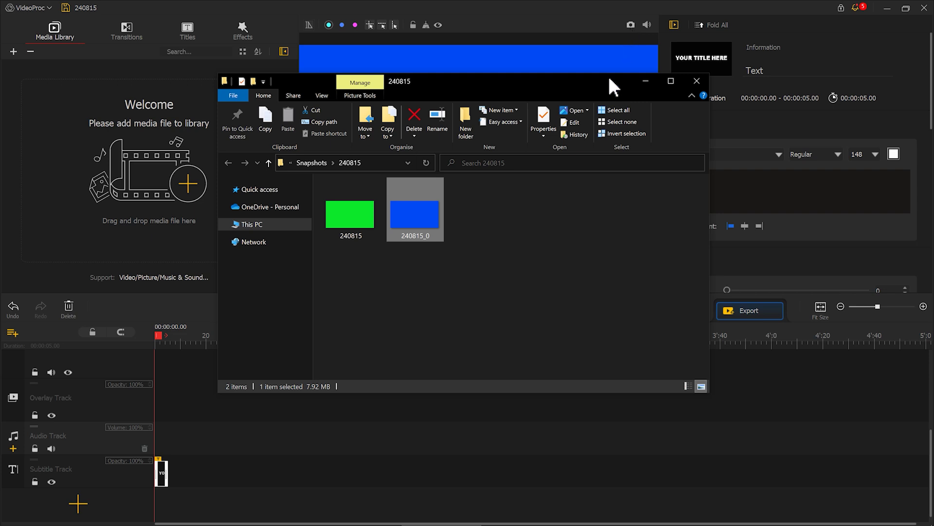
left_click_drag(515, 283, 170, 190)
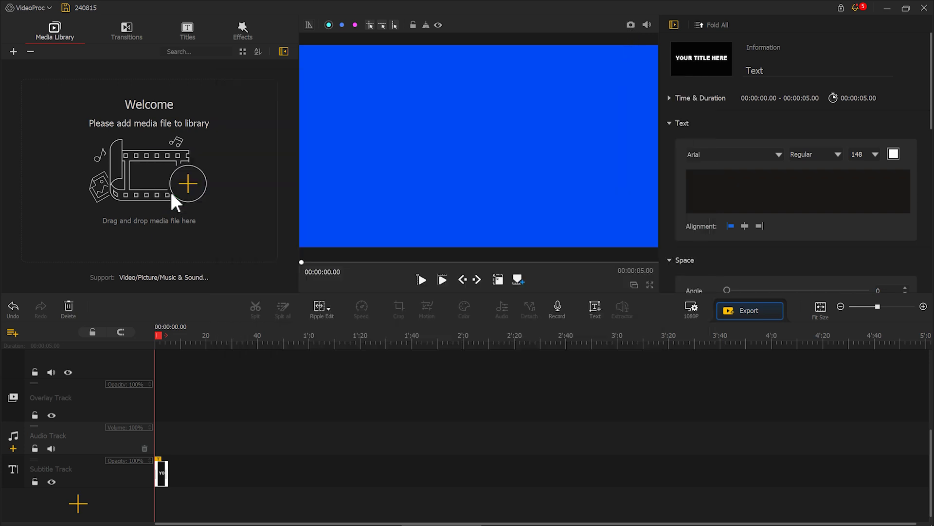
- Import both snapshots, putting green on the Video Track and blue full-height on the Overlay Track
double_click(146, 178)
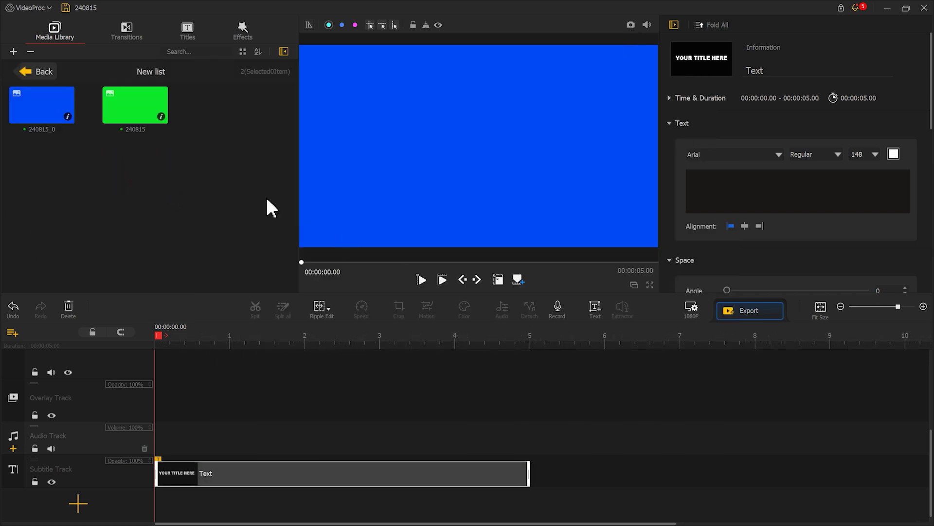
left_click_drag(110, 119, 178, 373)
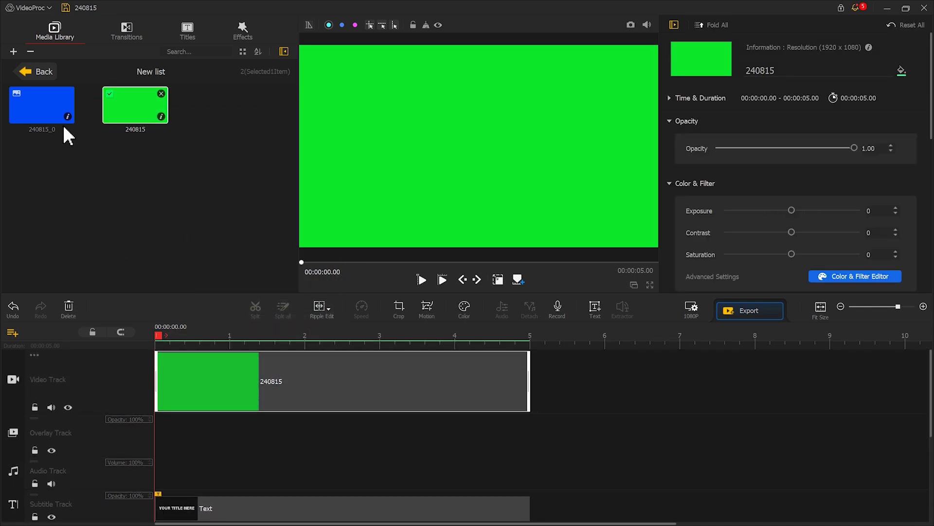
left_click_drag(63, 119, 156, 470)
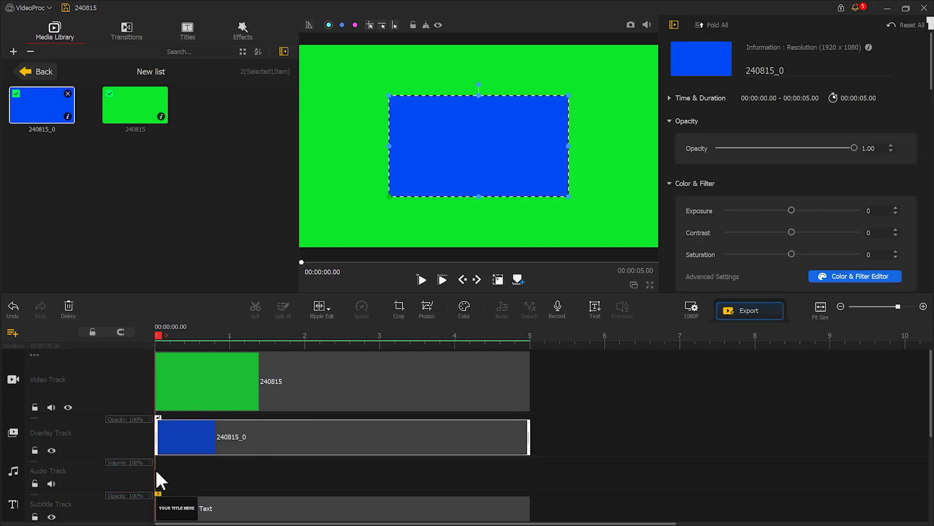
scroll(771, 184, "down", 10)
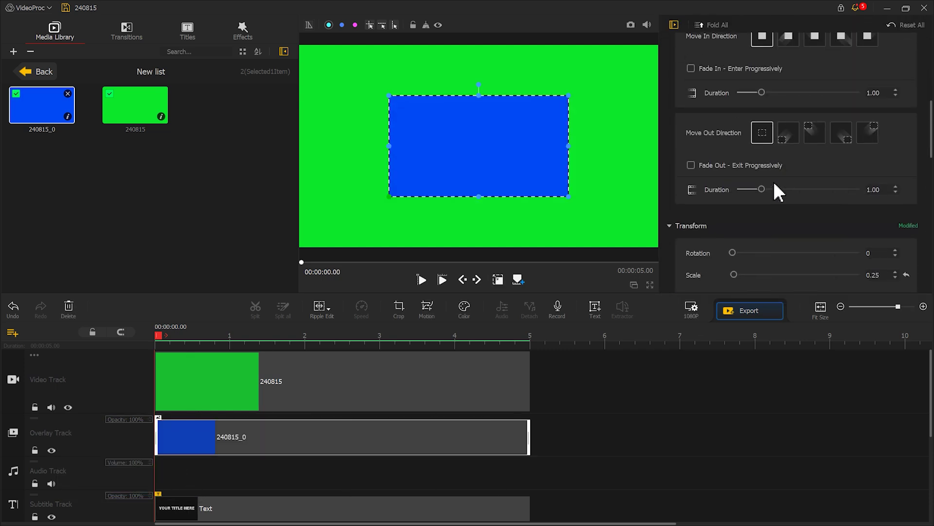
left_click(830, 187)
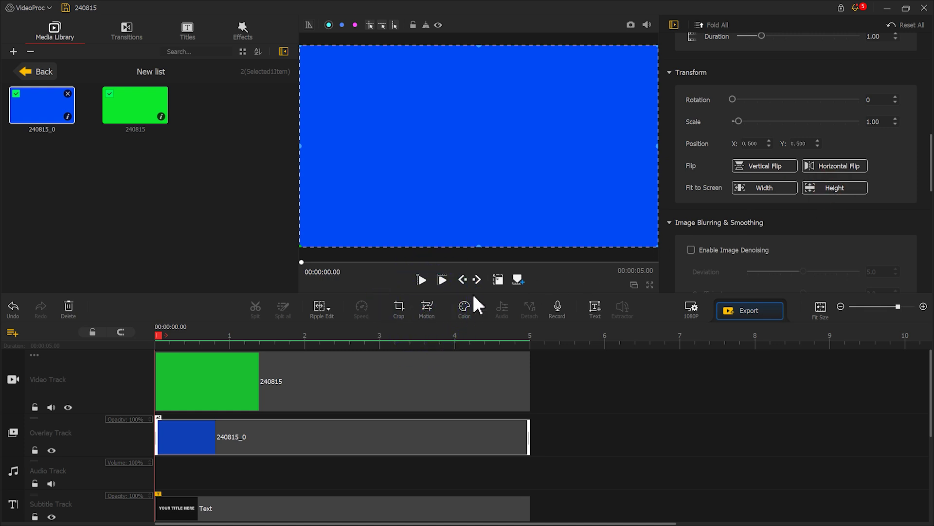
left_click(428, 310)
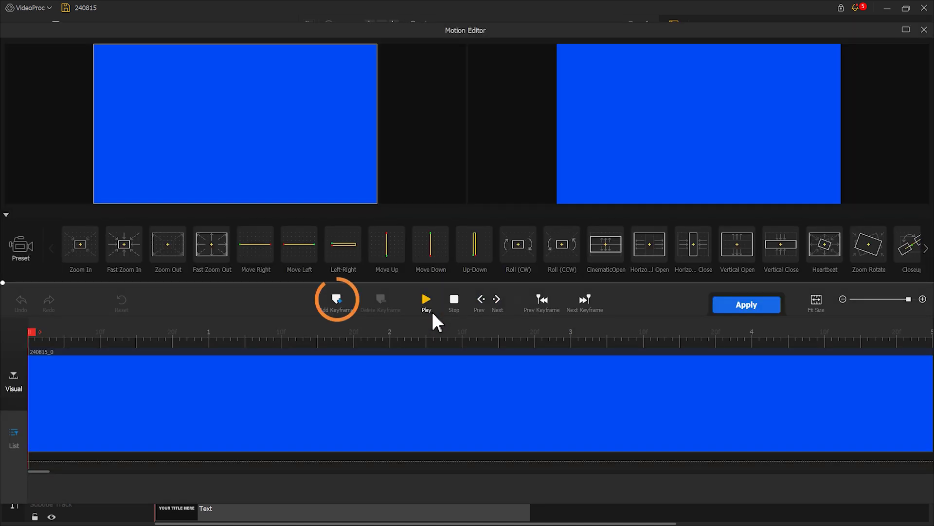
- Add a starting keyframe with the blue overlay rotated to 29°
left_click(347, 308)
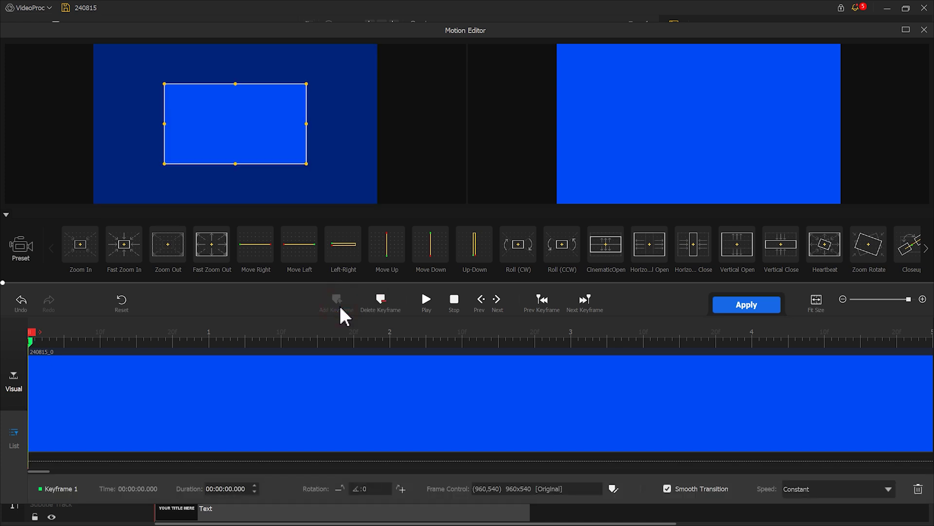
left_click_drag(244, 68, 273, 82)
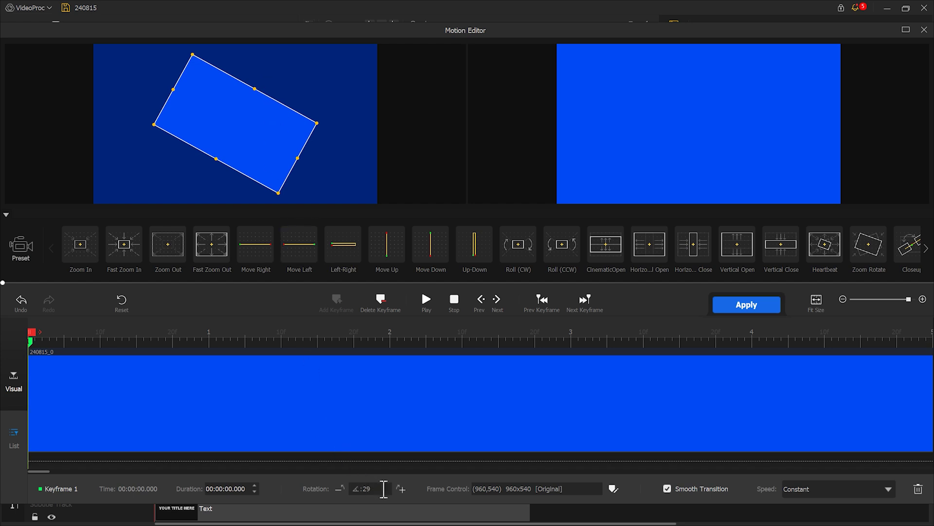
type("0")
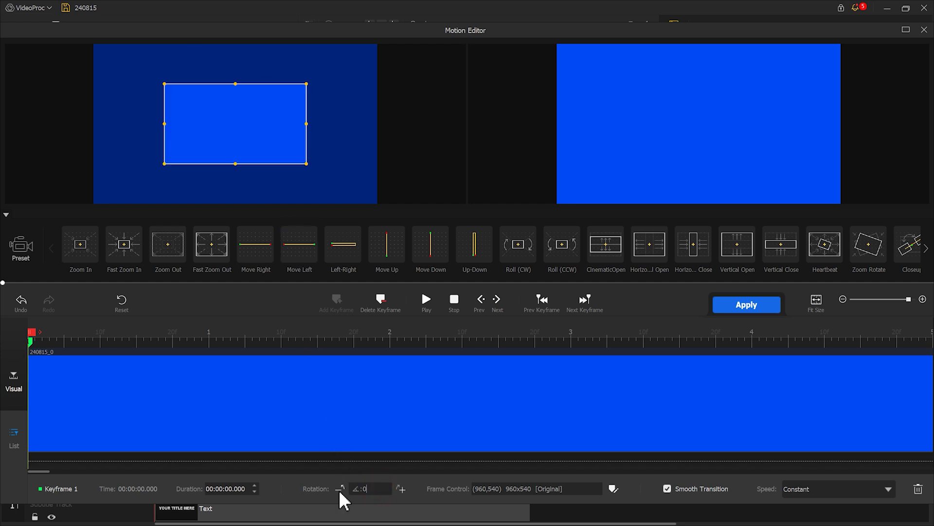
key("BackSpace")
type("29")
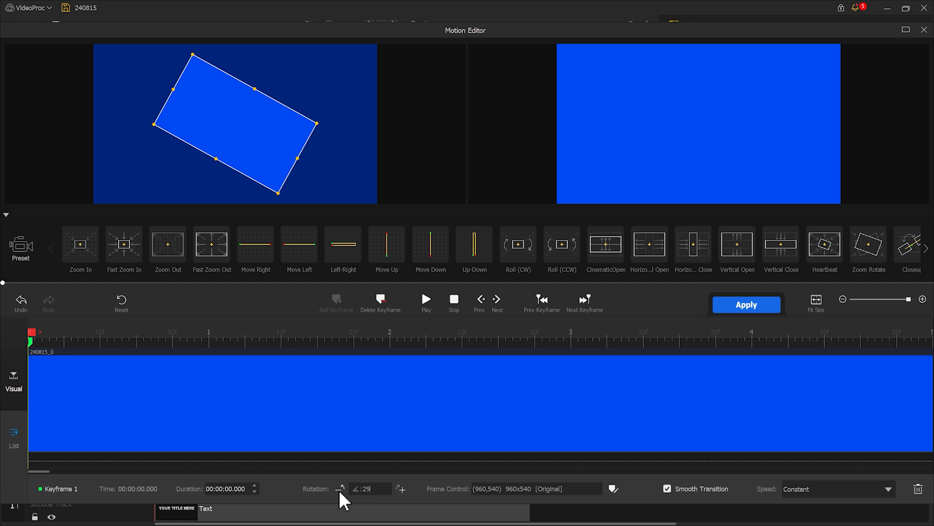
- Add keyframes at 1, 2 and 3 seconds, then return to the 0-second keyframe
left_click(210, 340)
left_click(339, 302)
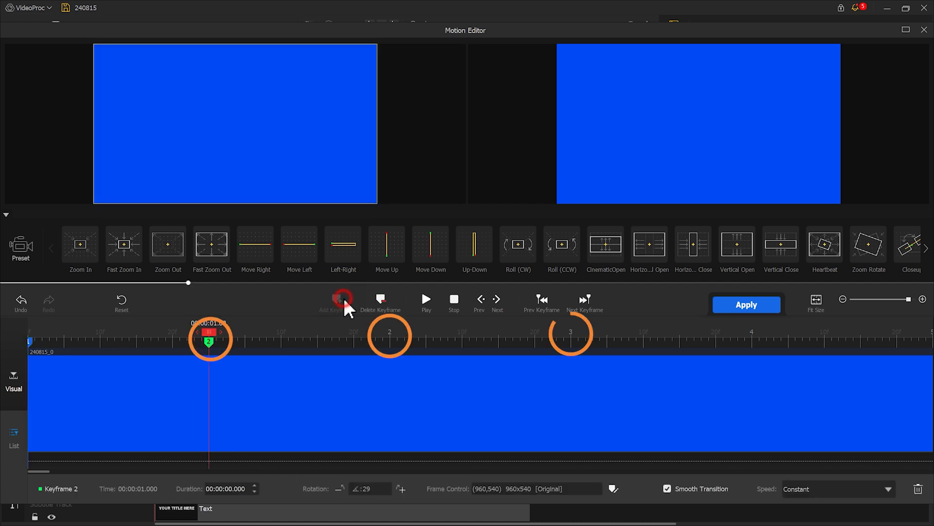
left_click(391, 339)
left_click(347, 304)
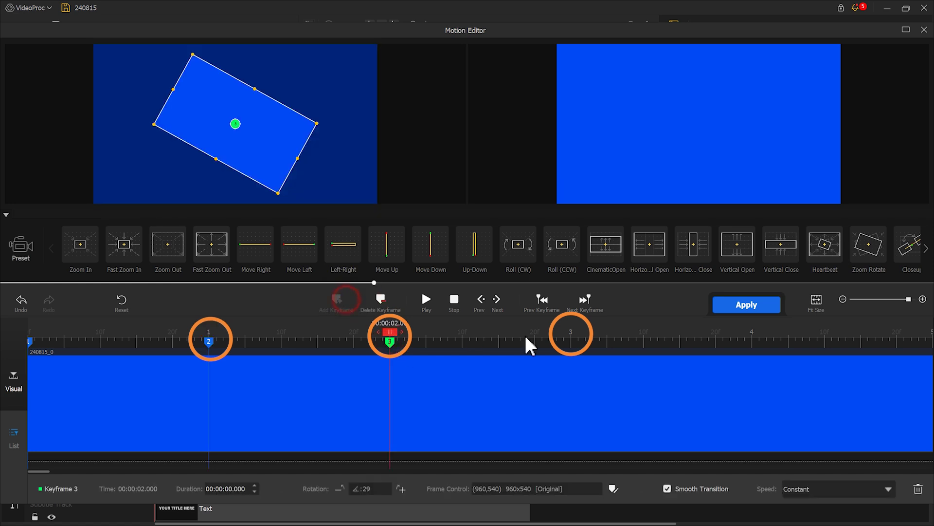
left_click(571, 340)
left_click(338, 300)
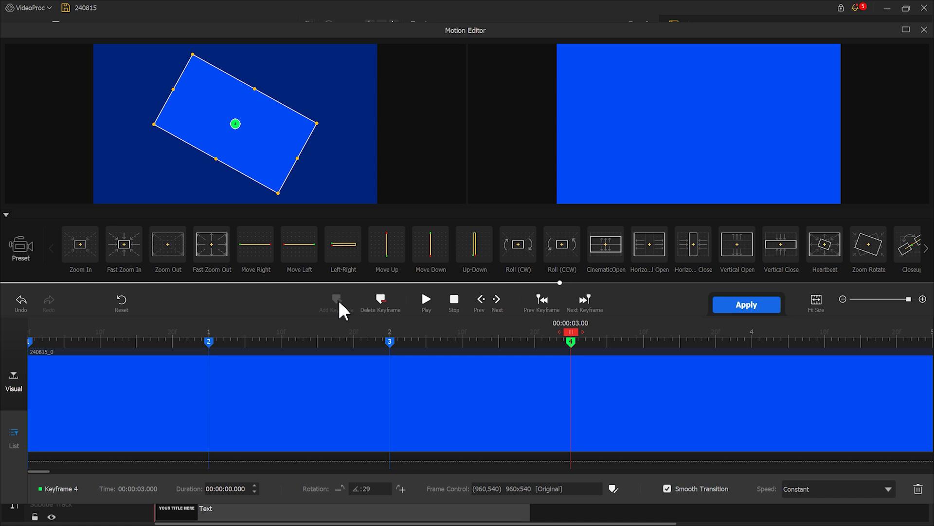
left_click(31, 342)
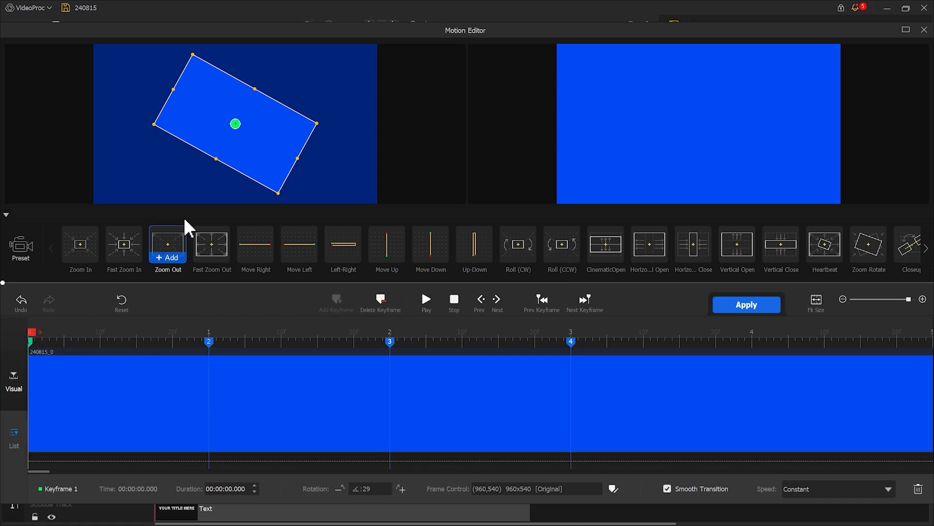
- Place the rotated frame above the picture at 0 s and partly covering at 1 s, with easing
left_click_drag(253, 164, 250, 18)
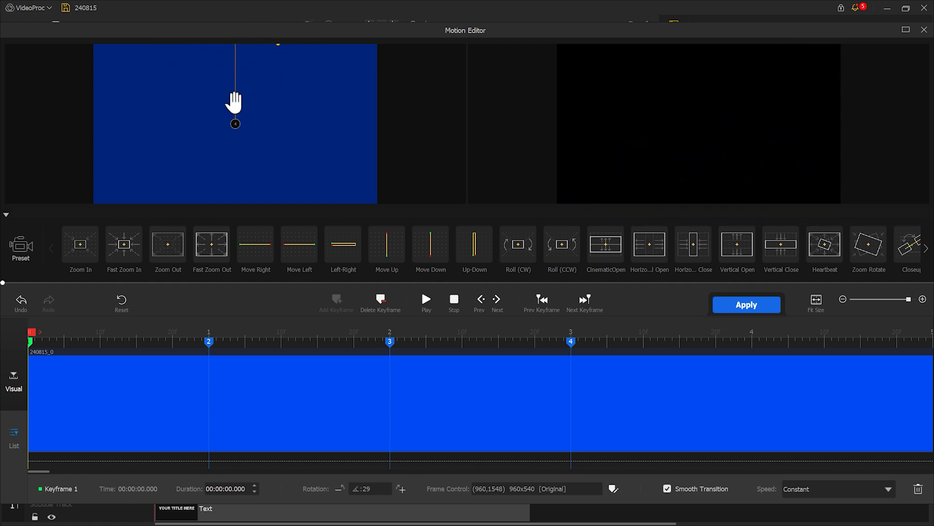
left_click(211, 347)
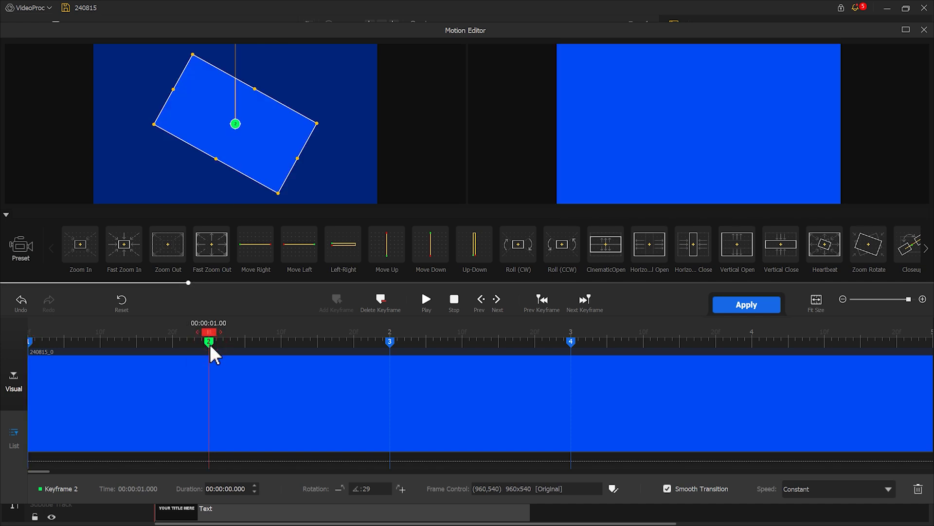
left_click_drag(267, 158, 271, 86)
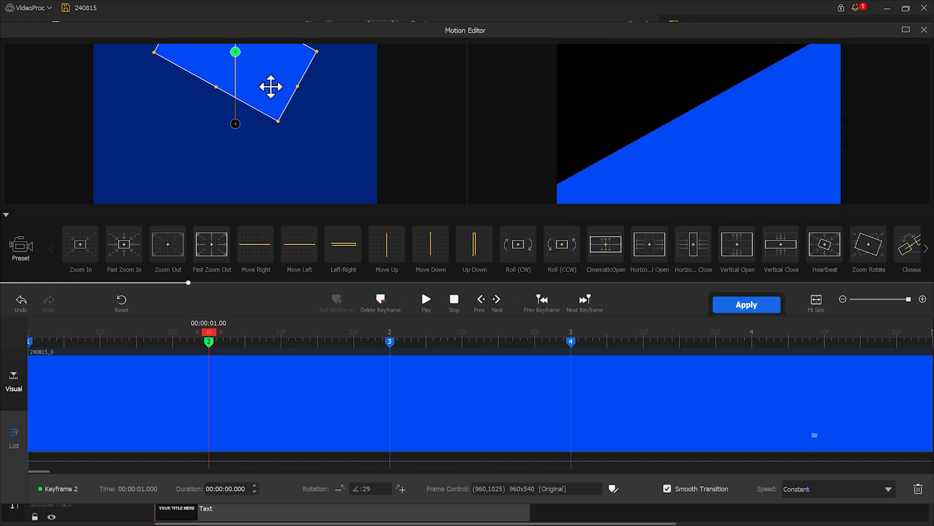
left_click_drag(270, 87, 271, 85)
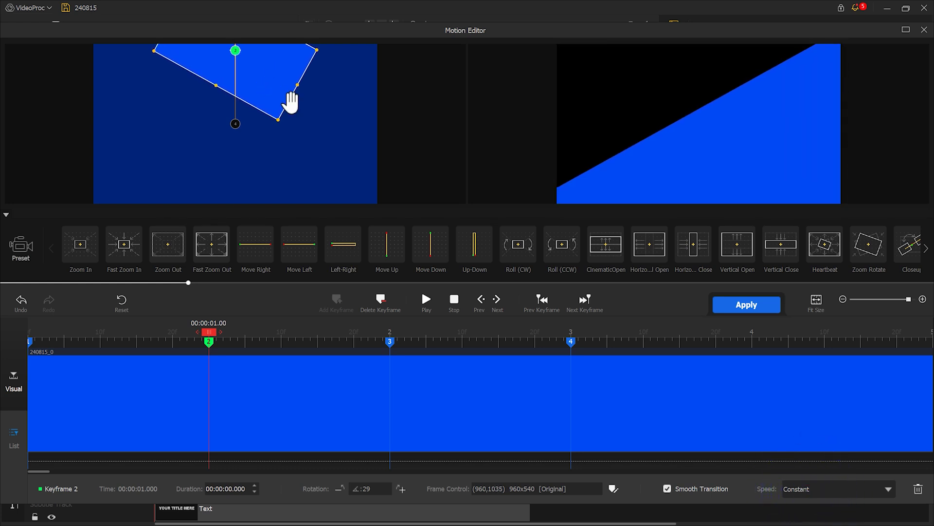
left_click(893, 491)
left_click(864, 403)
- Raise the frame at 2 s, give keyframes 3 and 4 Smooth Speed Up 1, and apply
left_click(389, 342)
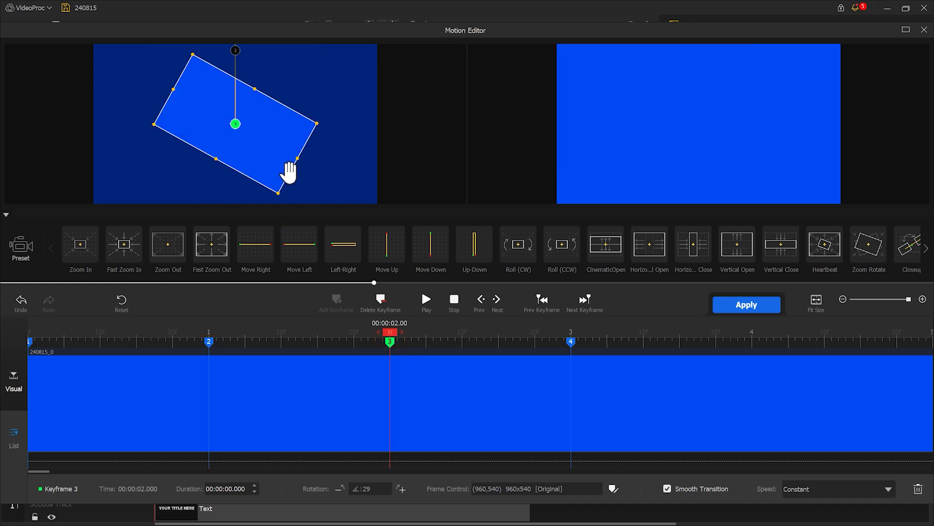
left_click_drag(278, 174, 275, 87)
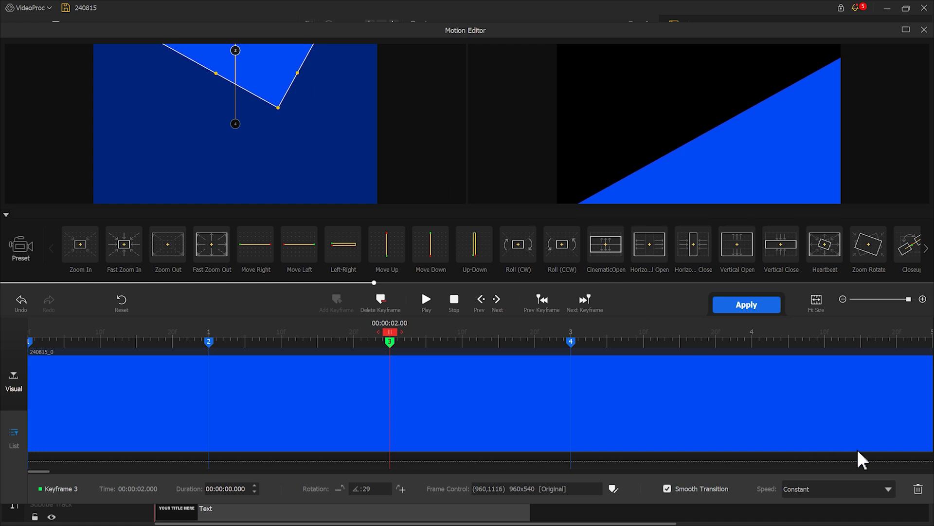
left_click(885, 504)
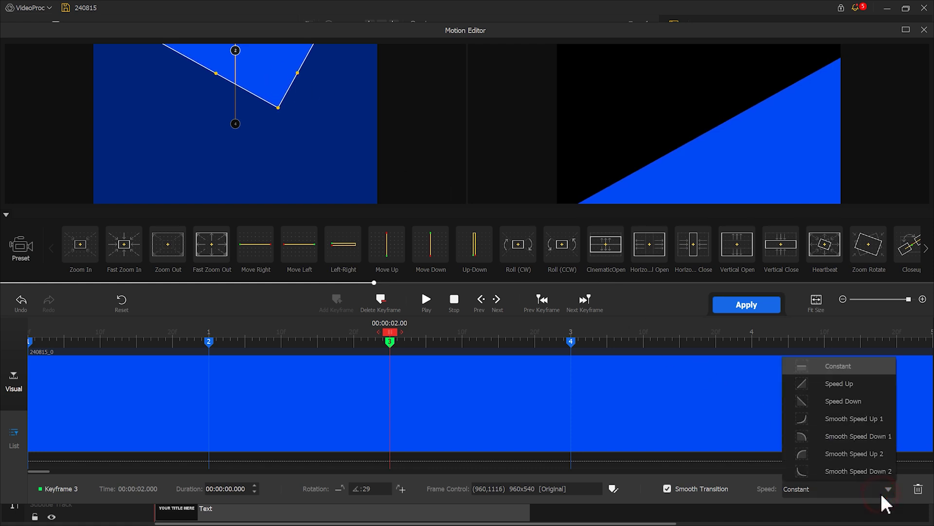
left_click(880, 419)
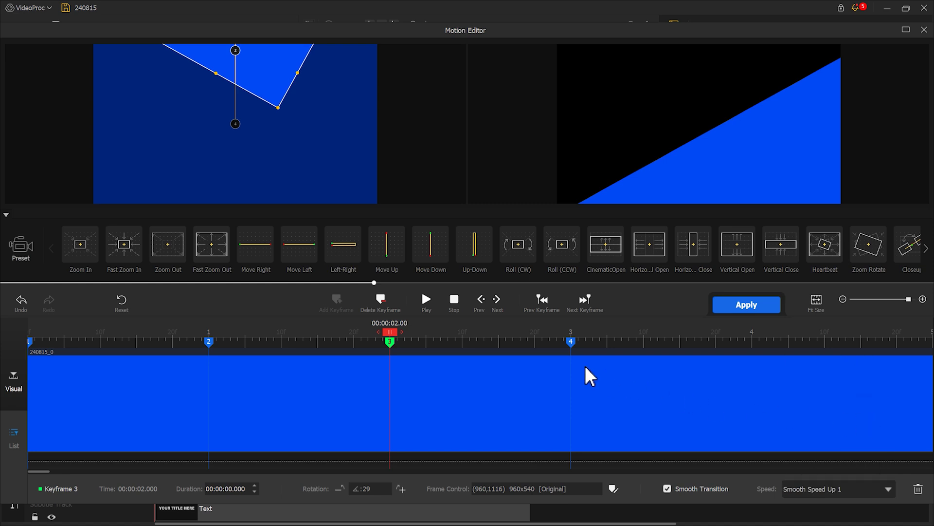
left_click(570, 341)
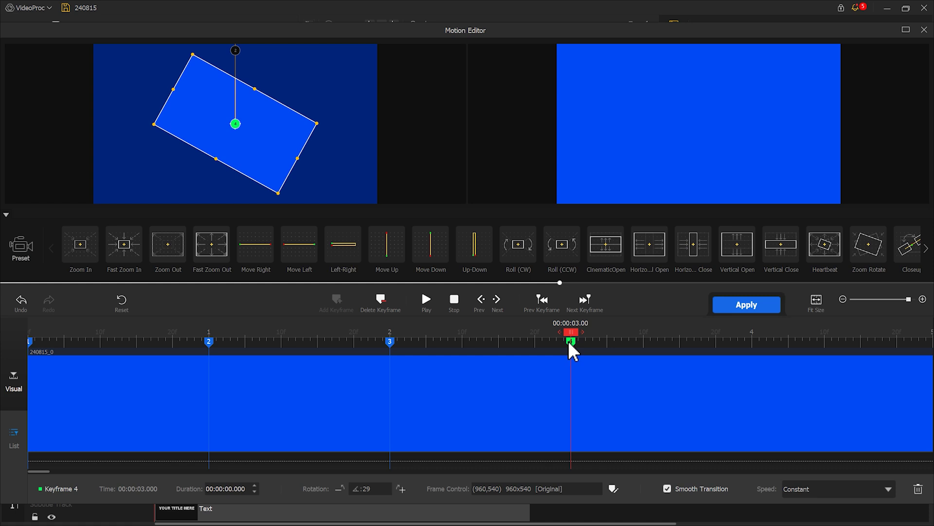
left_click(843, 488)
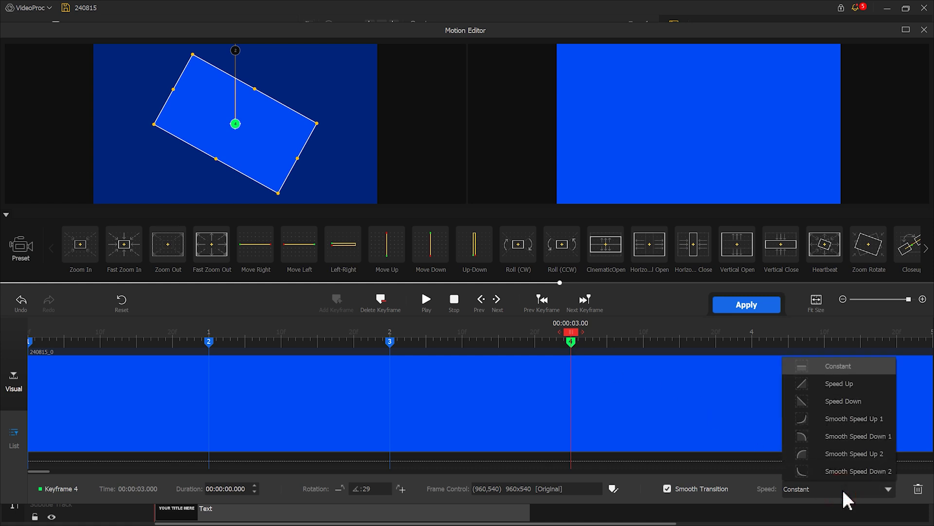
left_click(857, 418)
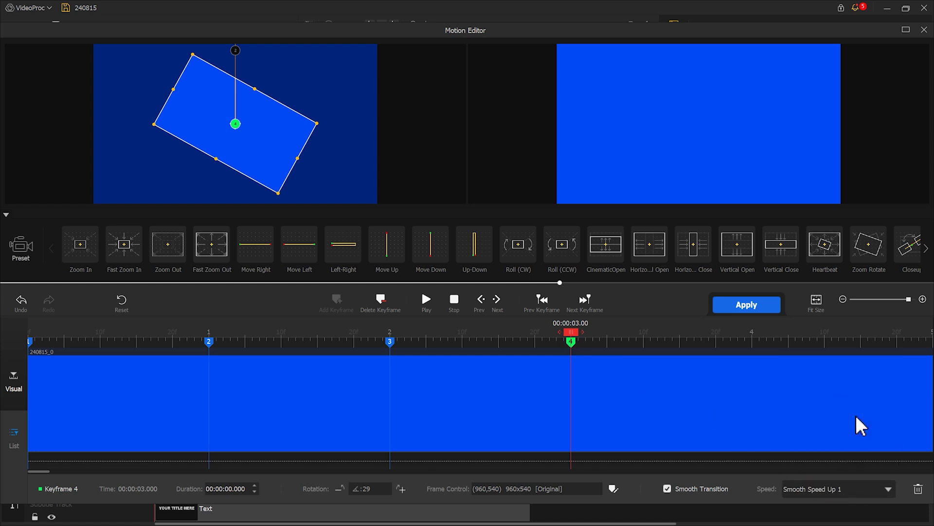
left_click(754, 306)
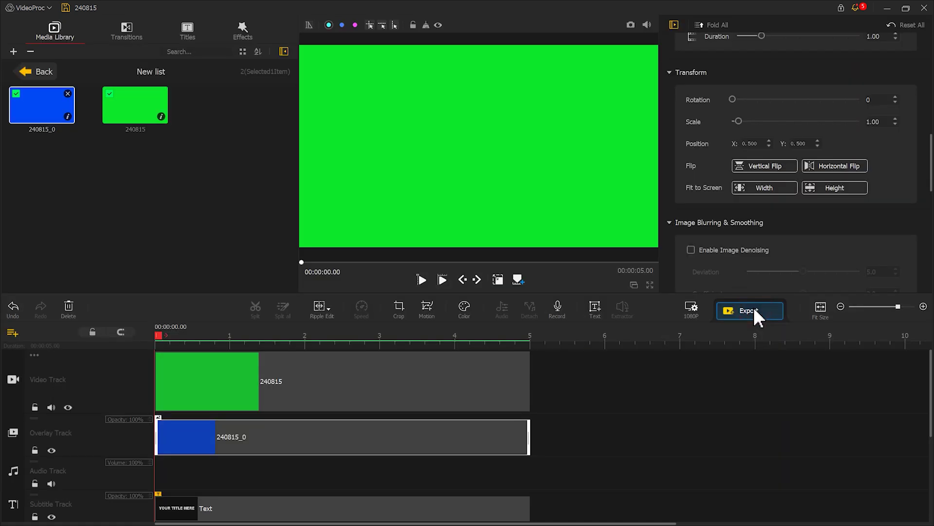
- Preview the diagonal blue wipe and export the template as an MP4 named 240815
left_click(423, 281)
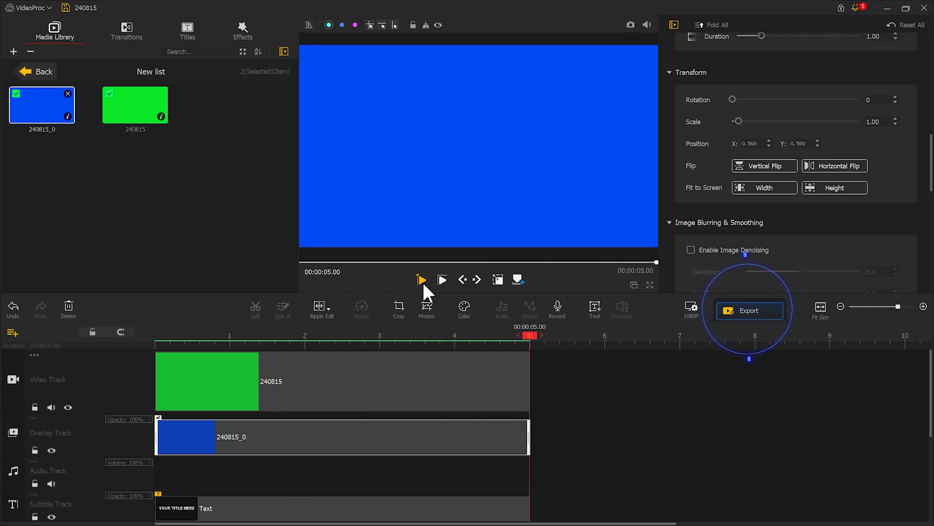
left_click(739, 317)
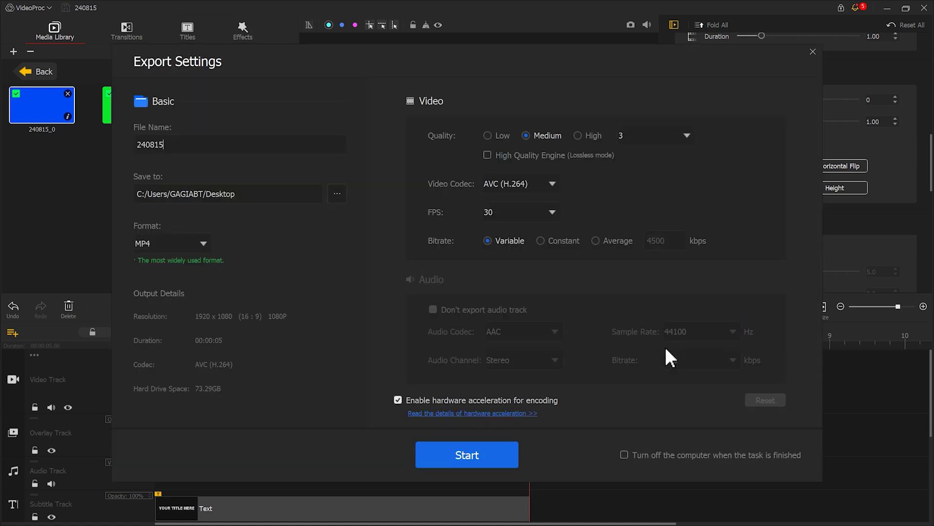
left_click(470, 451)
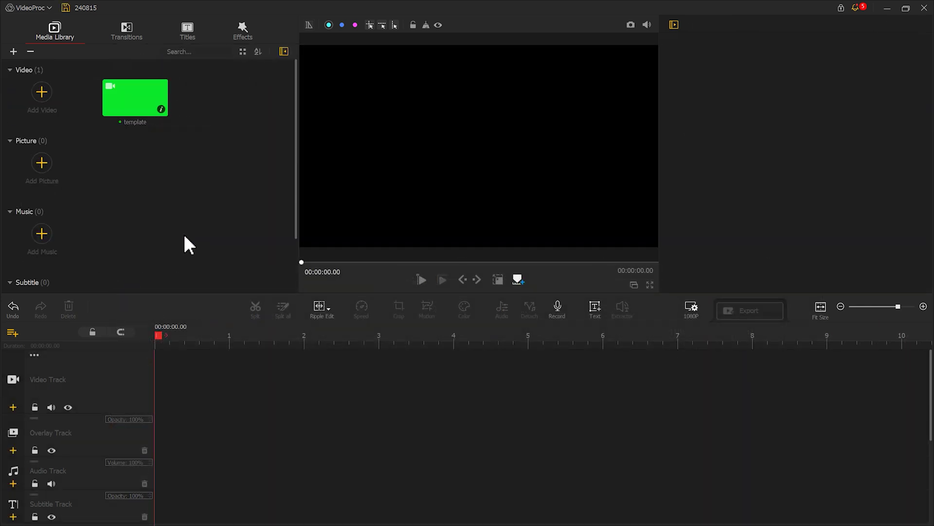
- Import the four stock clips, put the forest clip on the Video Track and template on the Overlay Track
left_click_drag(604, 159, 208, 176)
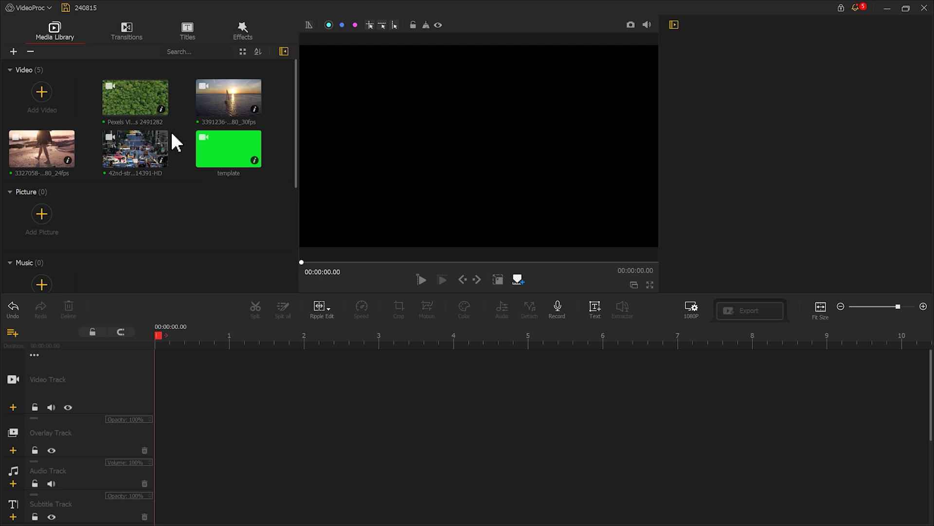
left_click_drag(151, 108, 229, 366)
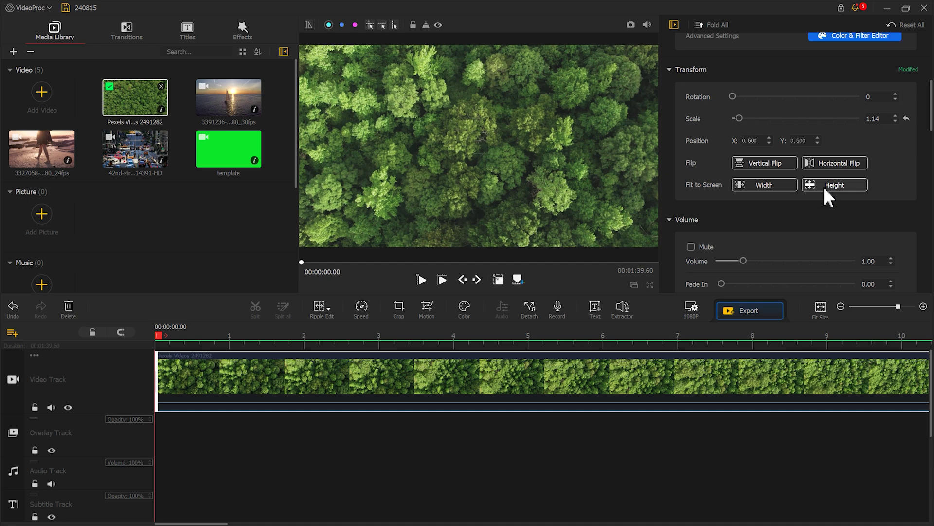
left_click_drag(247, 158, 285, 444)
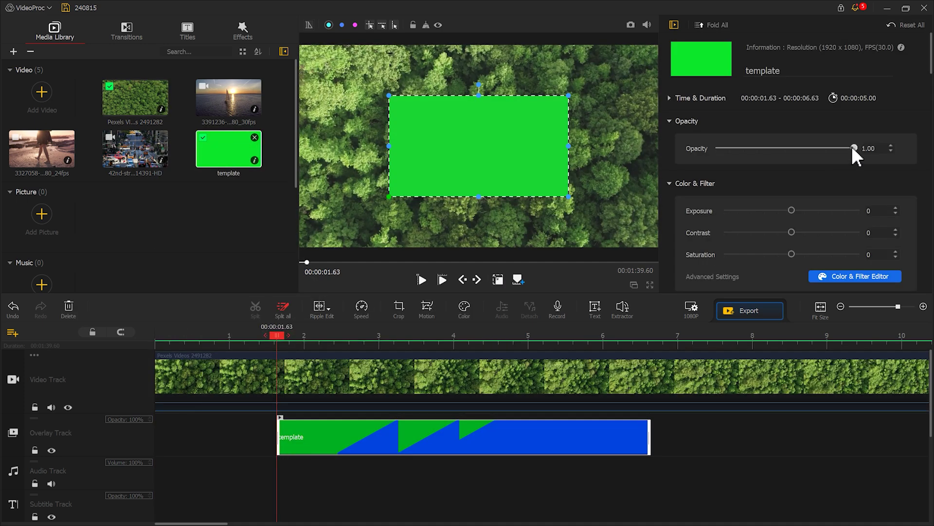
- Fit the template overlay to screen height, enable Chroma Key (Green Screen), and preview the result
scroll(851, 146, "down", 6)
left_click(837, 211)
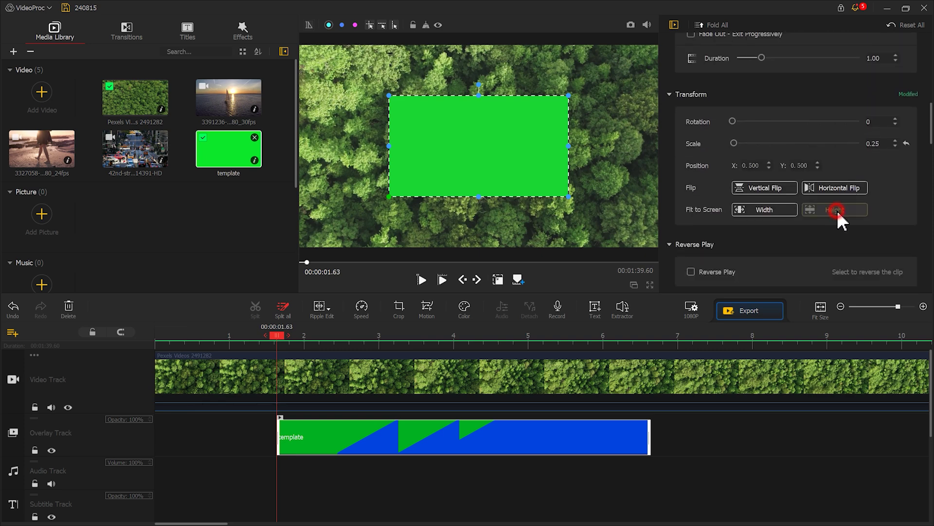
scroll(837, 210, "down", 8)
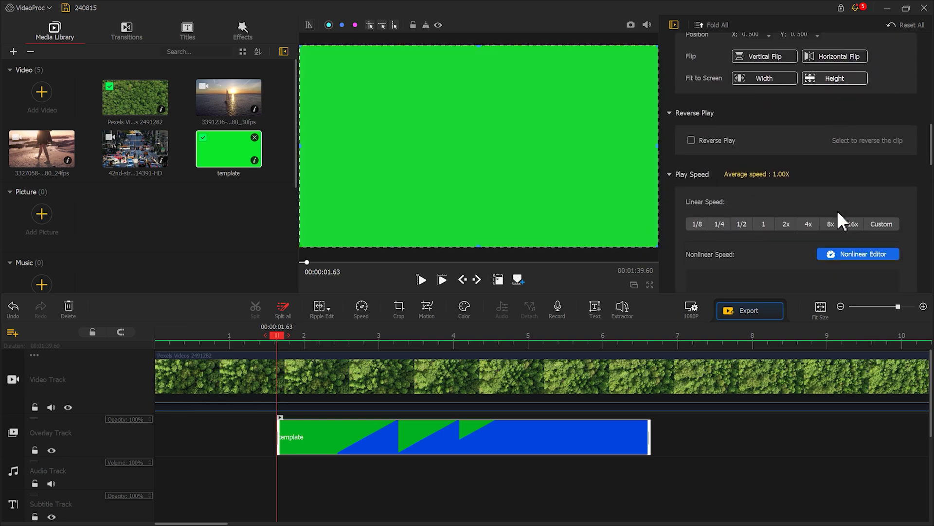
scroll(837, 210, "down", 7)
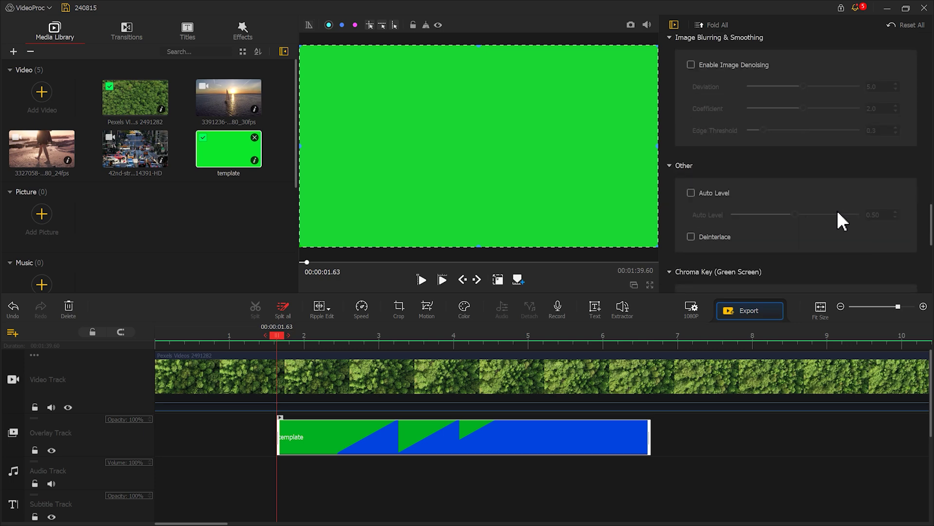
left_click(702, 172)
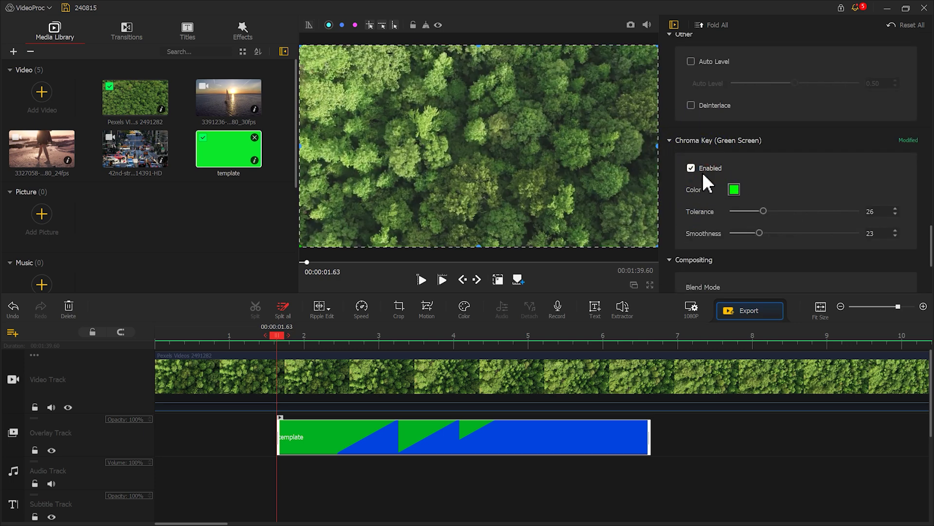
left_click(421, 281)
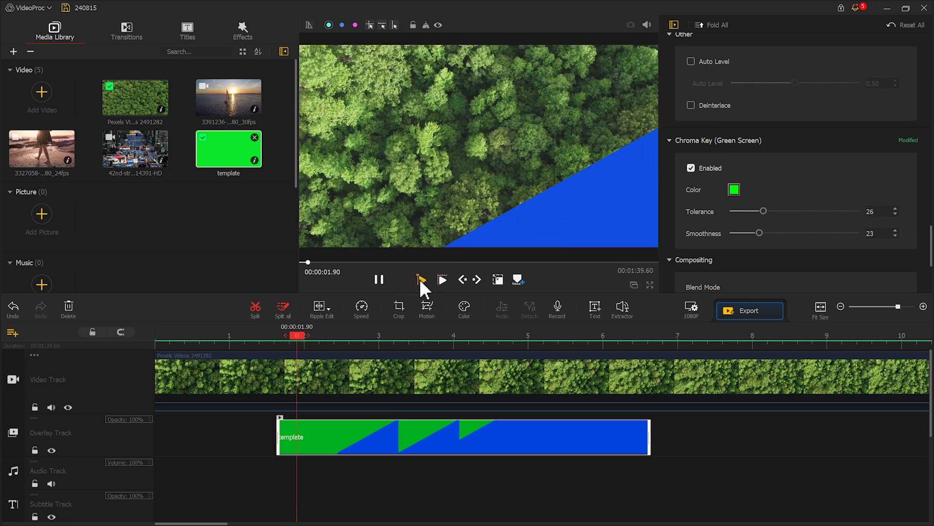
left_click(379, 279)
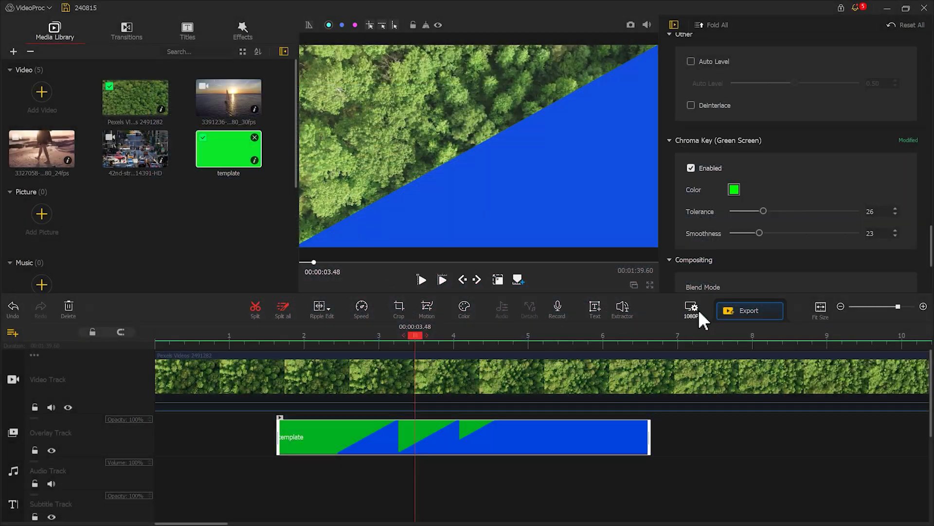
left_click(691, 308)
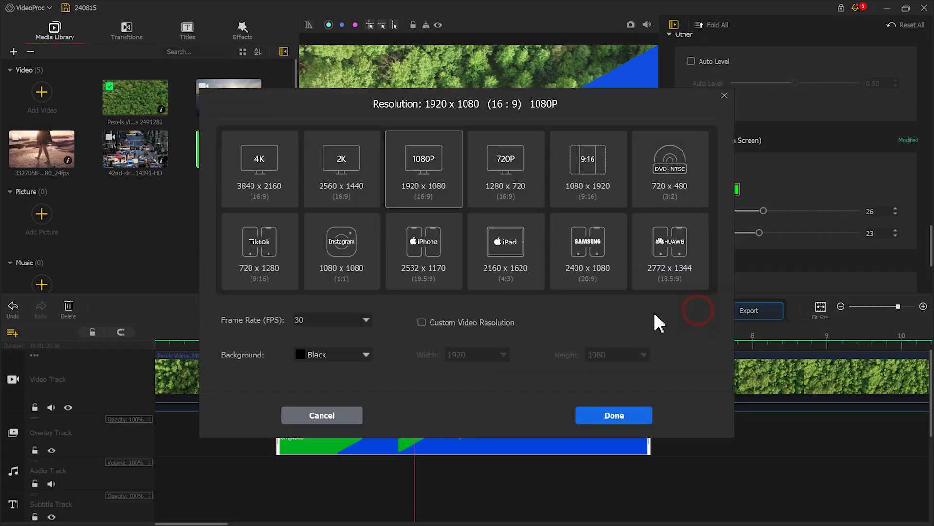
left_click(366, 358)
left_click(326, 369)
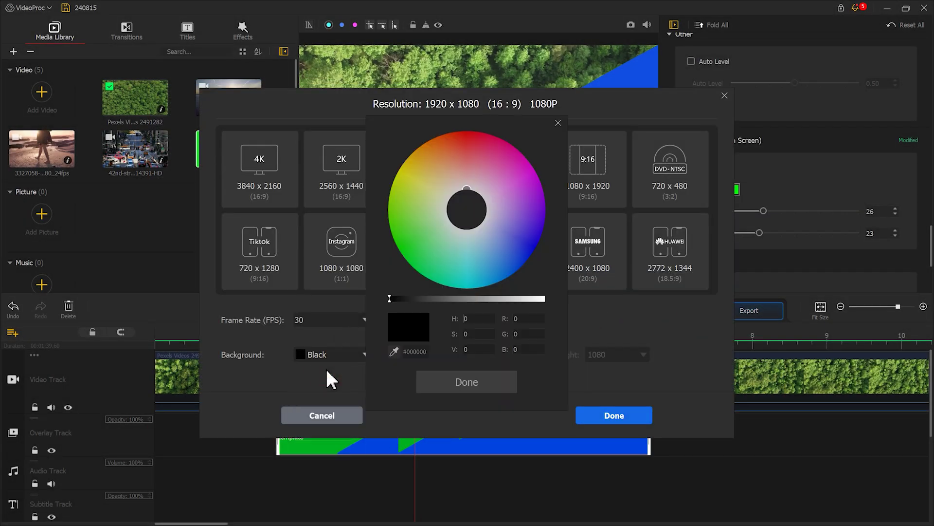
left_click(475, 146)
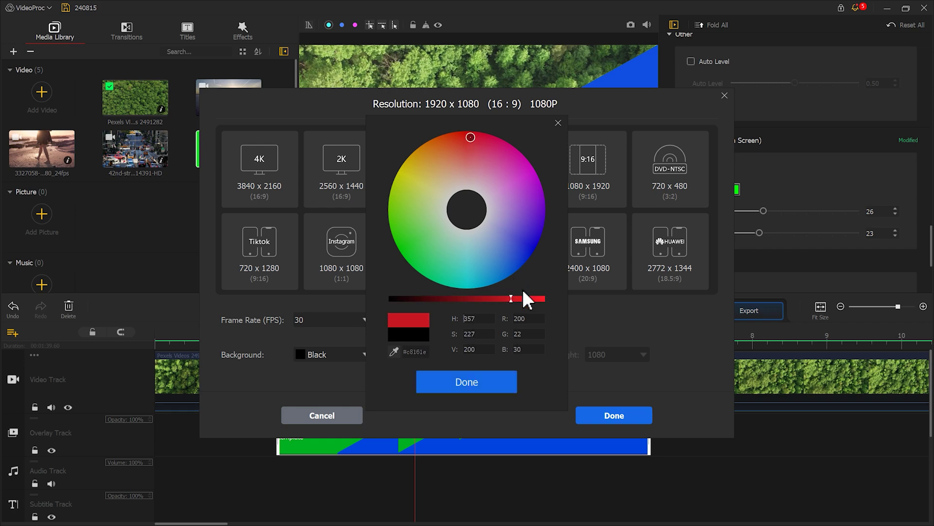
left_click(514, 167)
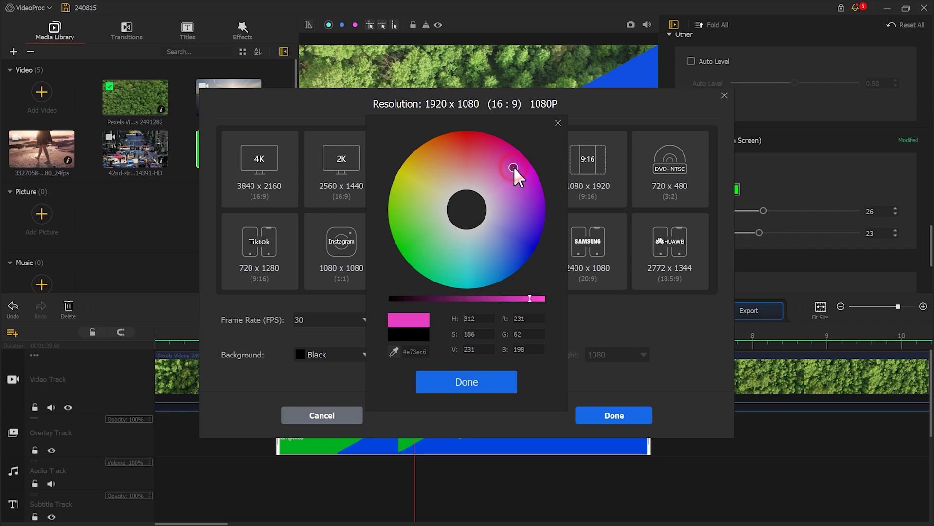
key("Escape")
left_click_drag(415, 335, 651, 341)
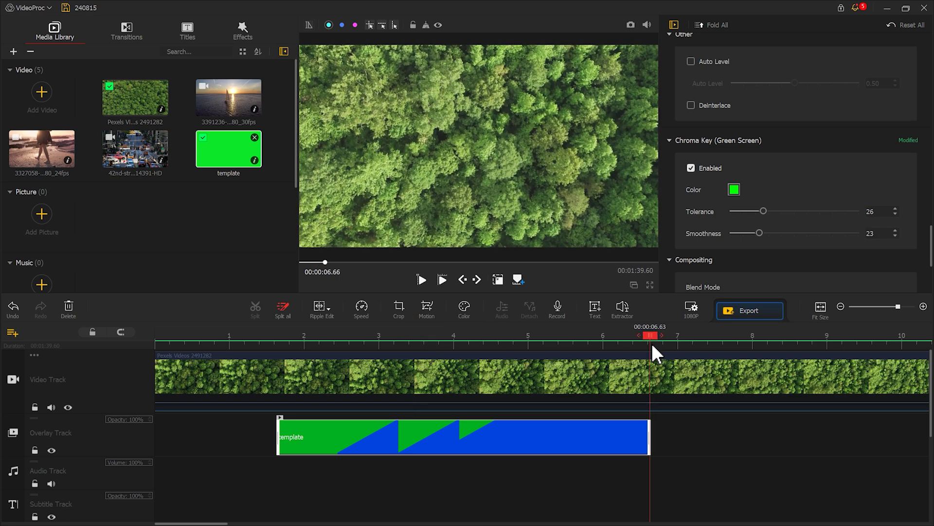
- Split the forest clip at 6.63 s, delete the remainder, and export it as 01
left_click(648, 383)
left_click(255, 309)
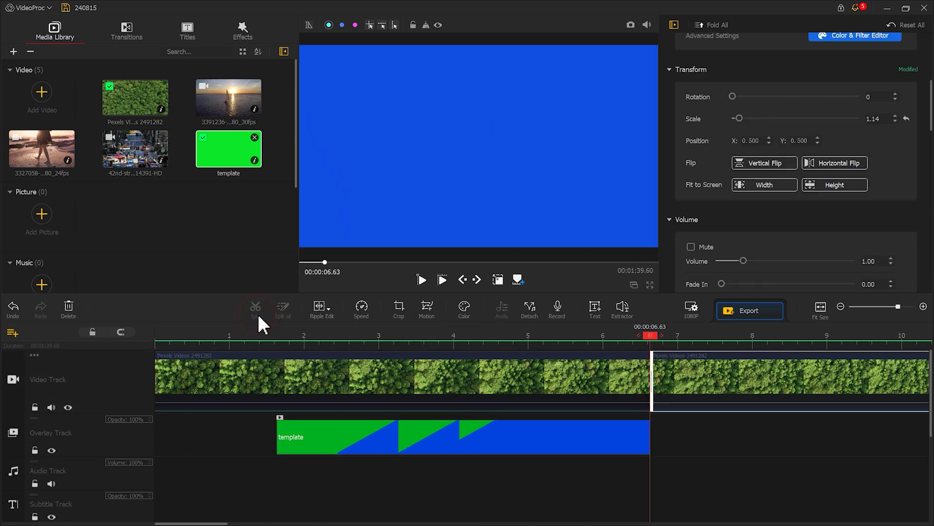
left_click(71, 310)
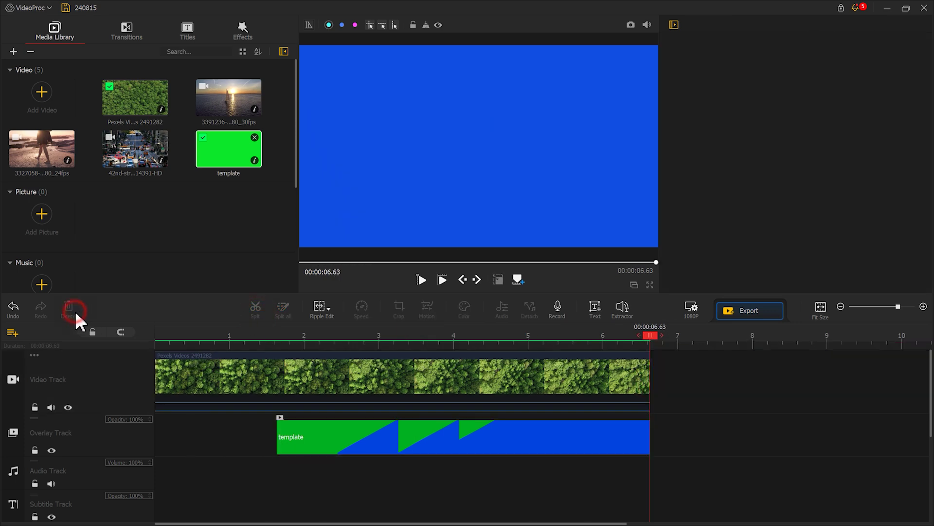
left_click(757, 316)
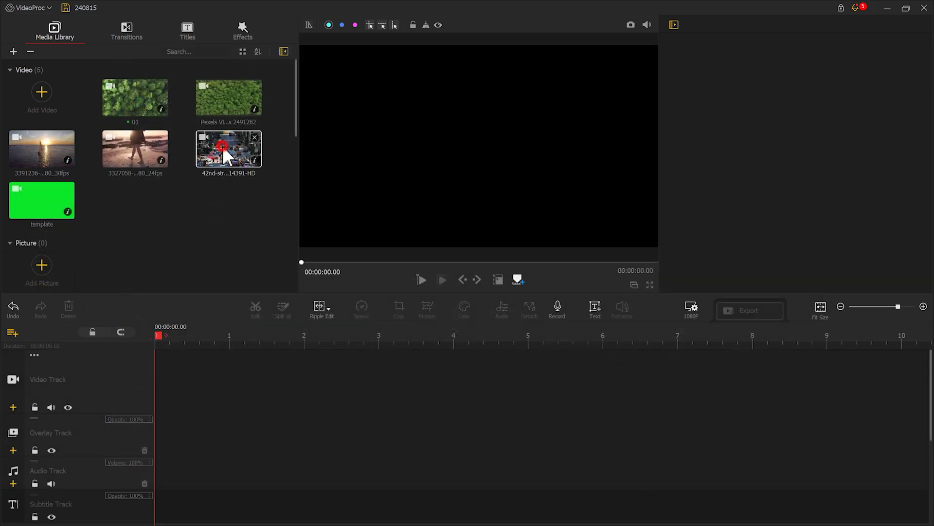
- Put 42nd-street on the Video Track and 01 on the Overlay Track, fitted to screen height
left_click_drag(225, 156, 224, 336)
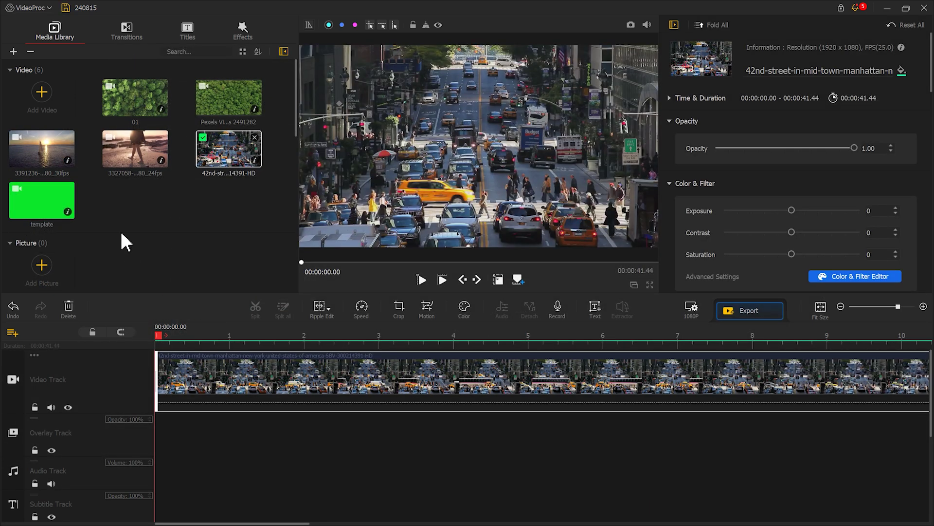
left_click_drag(135, 110, 286, 456)
scroll(840, 161, "up", 15)
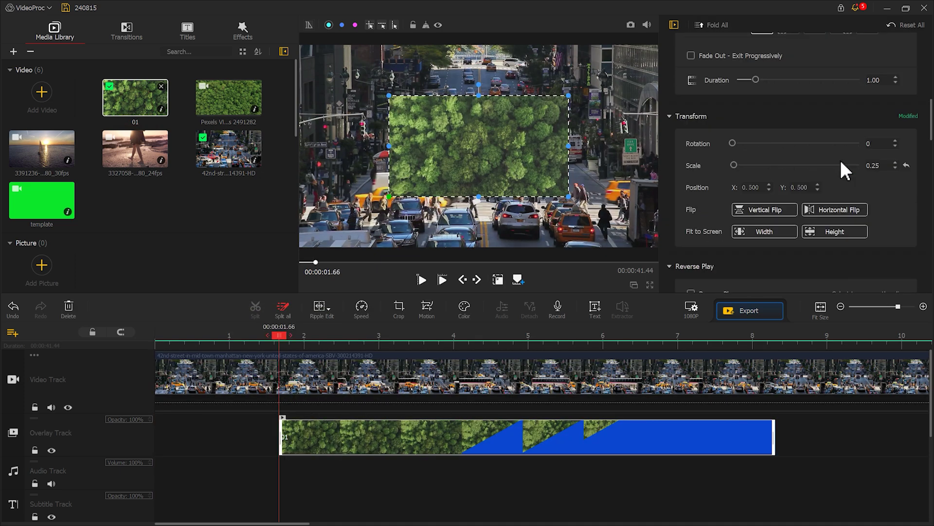
left_click(835, 231)
scroll(835, 229, "down", 12)
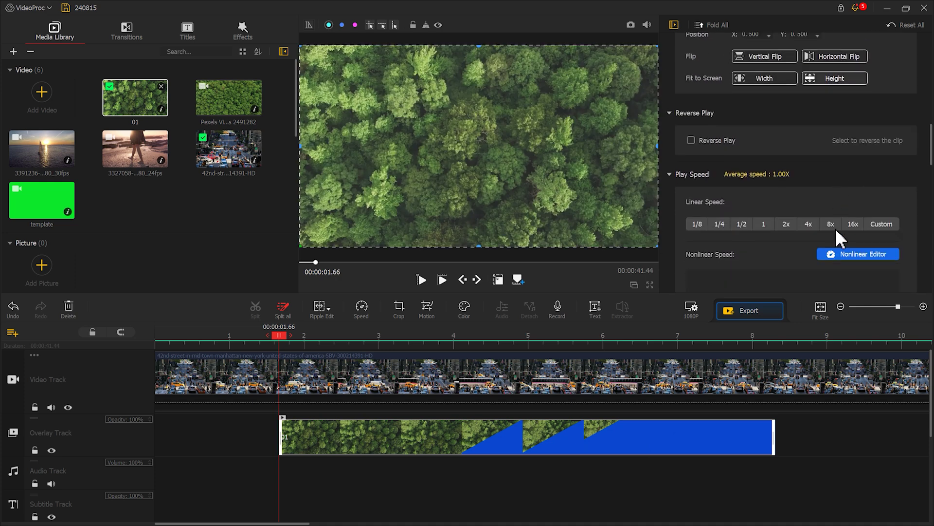
scroll(836, 231, "down", 5)
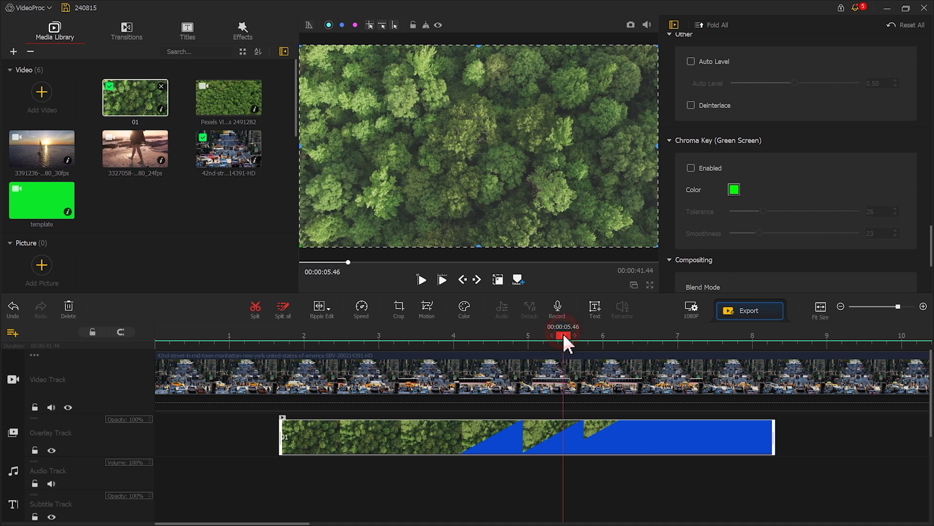
- Key out the eyedropped blue in the 01 overlay with tolerance lowered to 0, then play the transition
left_click(734, 188)
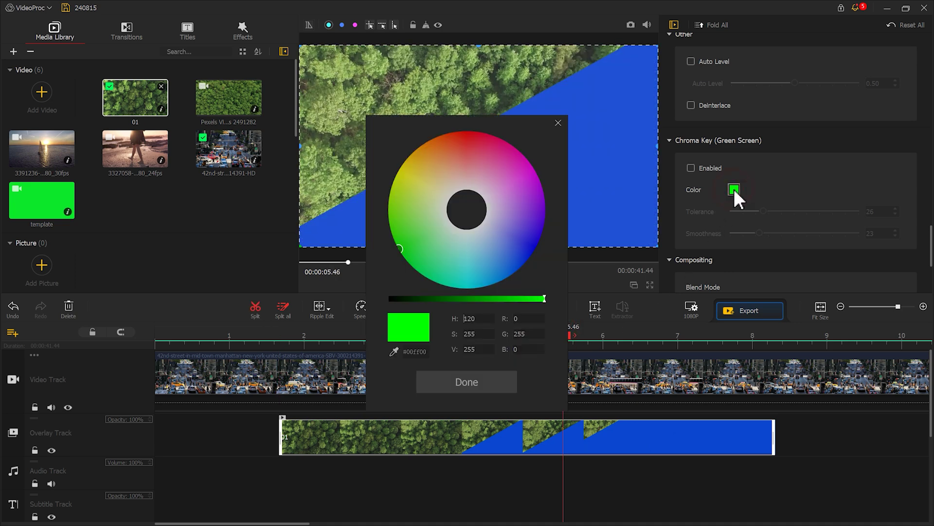
left_click(626, 173)
left_click(503, 380)
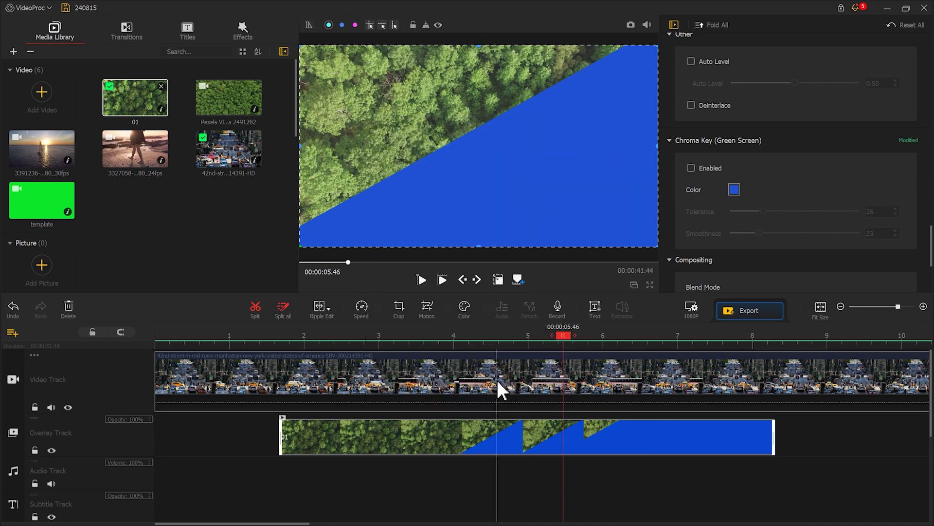
left_click(720, 166)
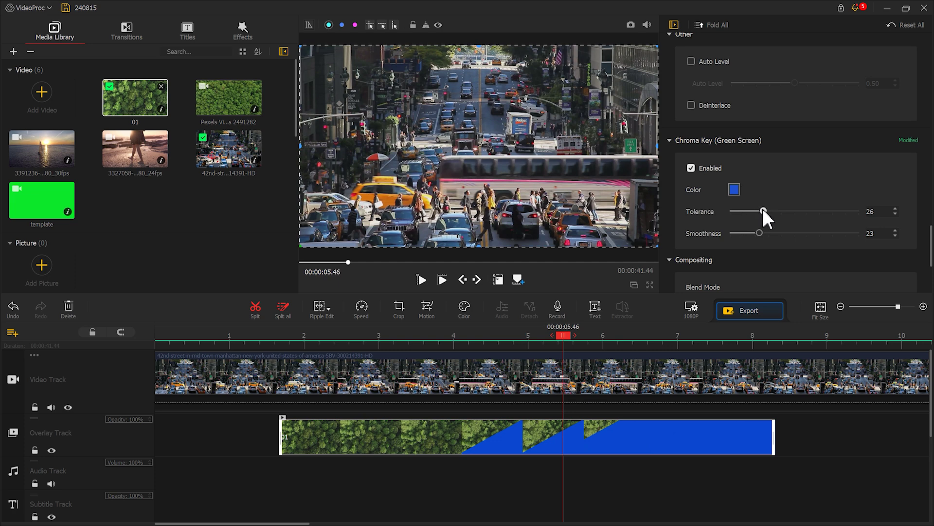
left_click_drag(763, 211, 758, 233)
left_click(442, 280)
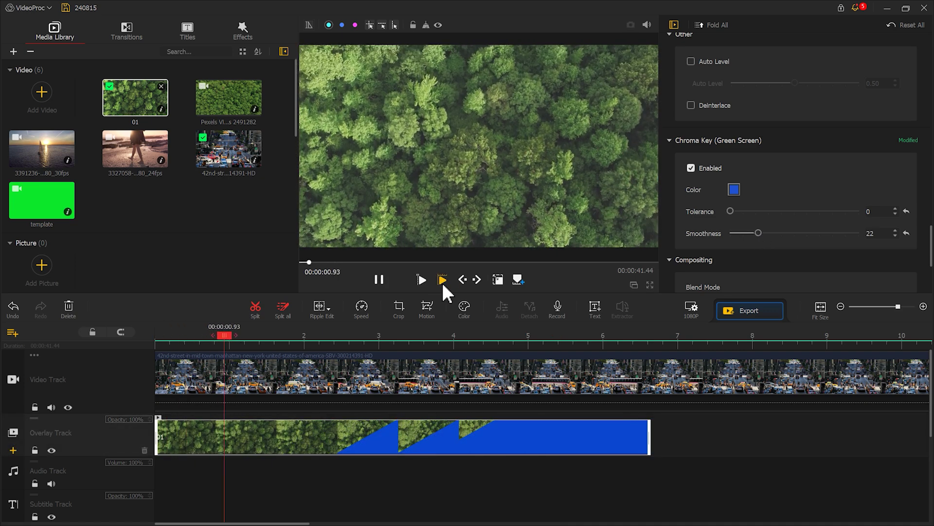